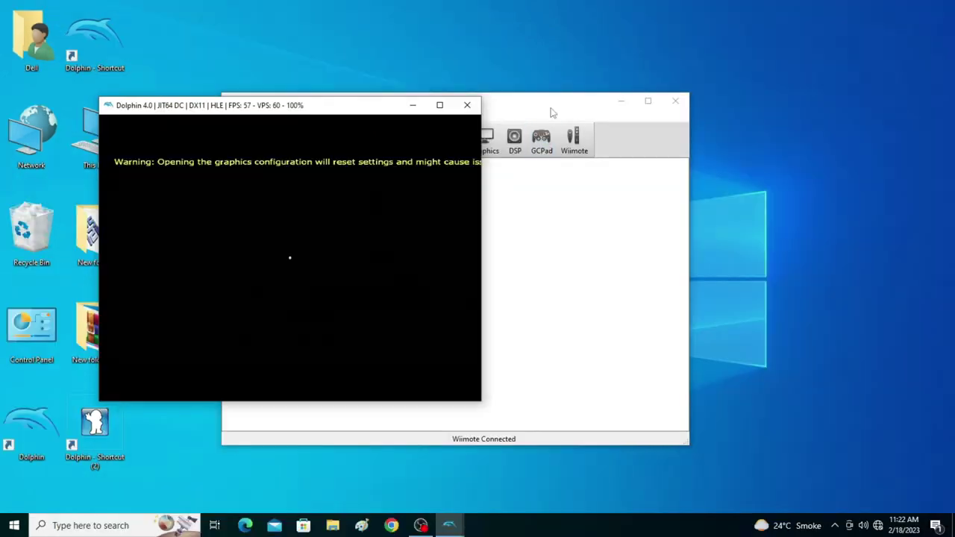
- Move the main emulator window clear of the game and set the Framelimit to Off in the Dolphin configuration
left_click_drag(550, 108, 807, 152)
left_click(710, 185)
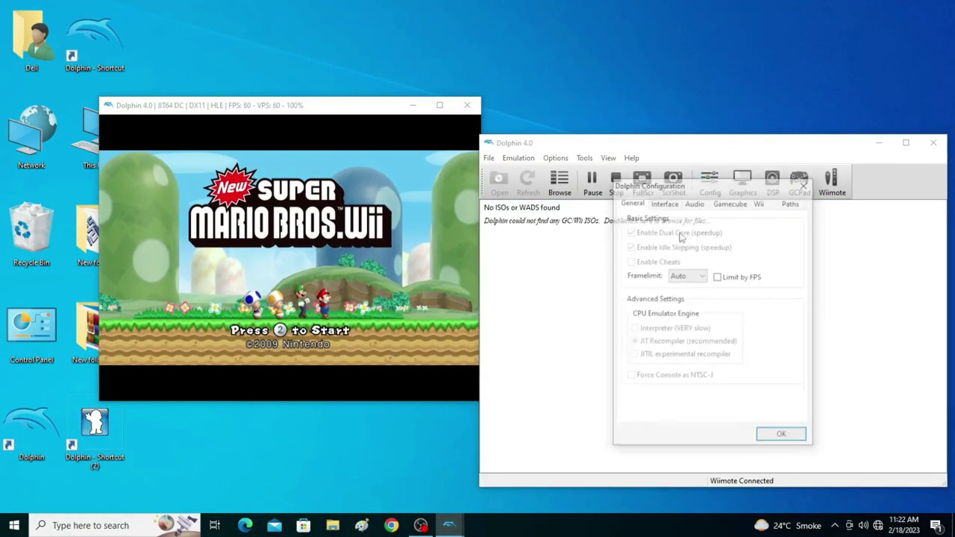
left_click(687, 275)
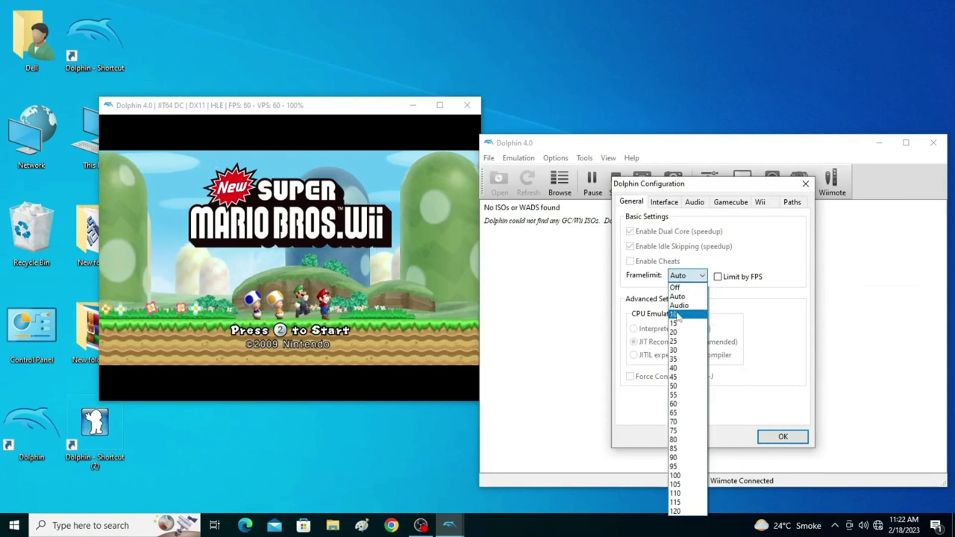
left_click(676, 287)
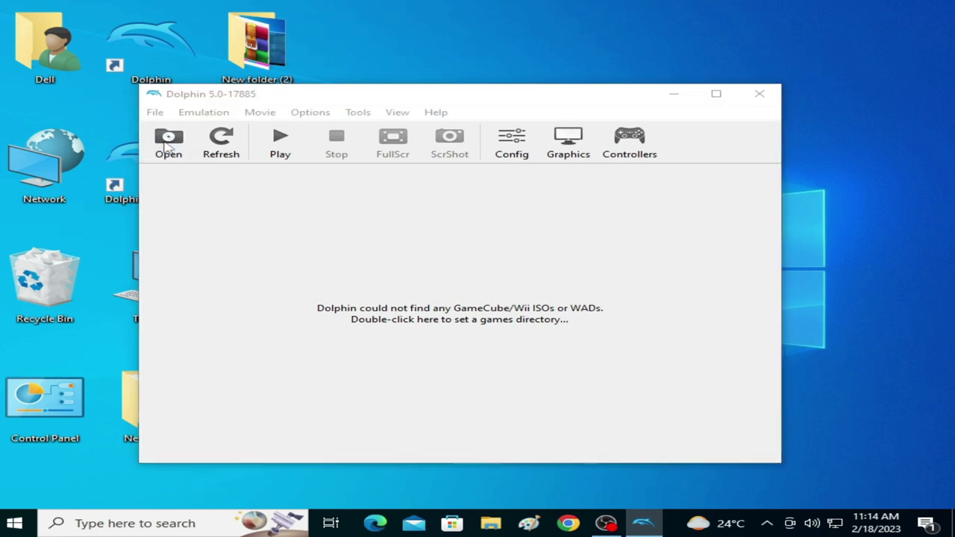
- Load New Super Mario Bros. Wii, restore the game window from full size and continue past the title screen
left_click(166, 144)
double_click(457, 212)
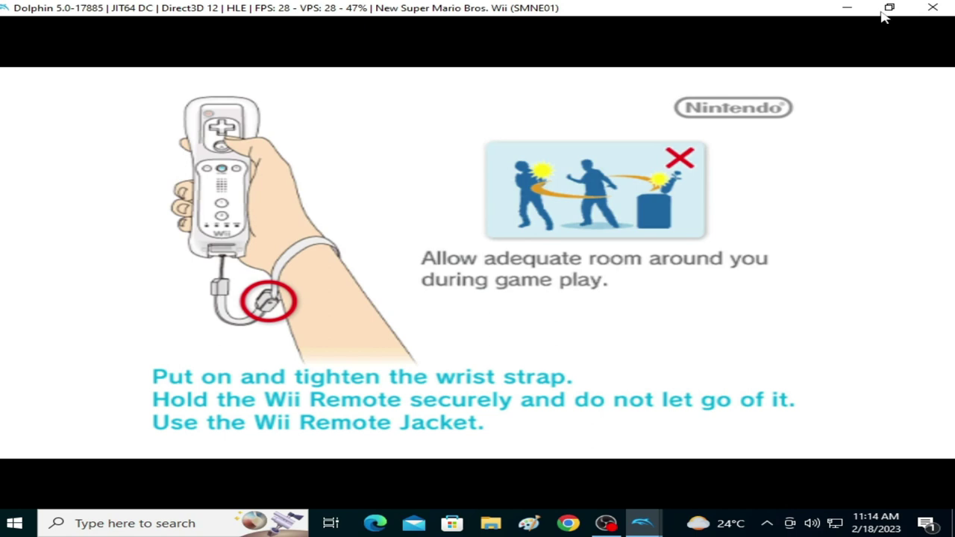
left_click(889, 8)
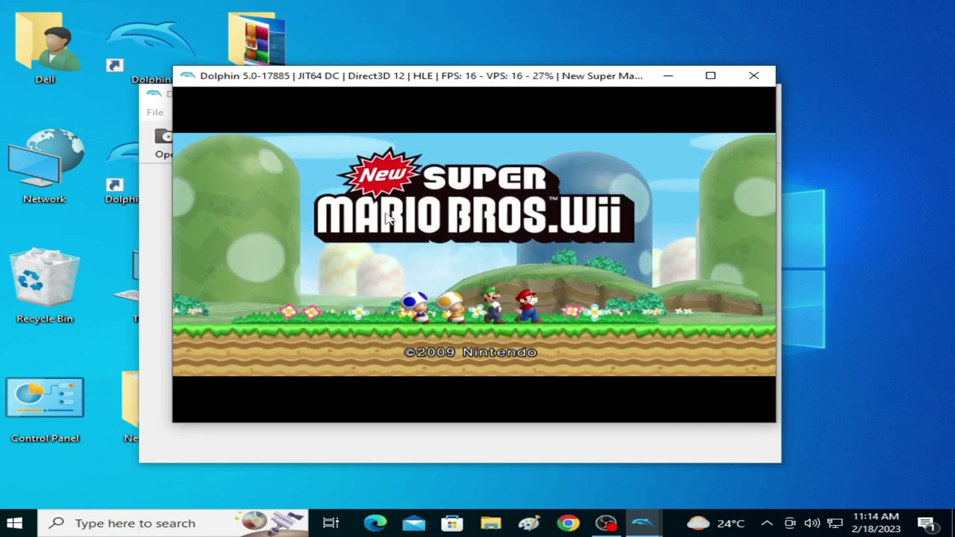
key("2")
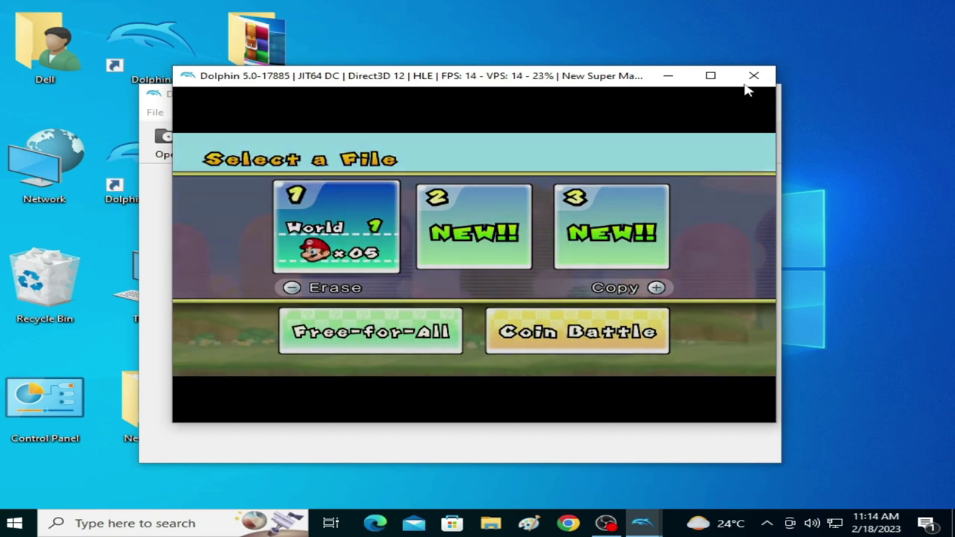
- Stop the running game, confirm the shutdown and close Dolphin 5.0
left_click(753, 76)
left_click(486, 267)
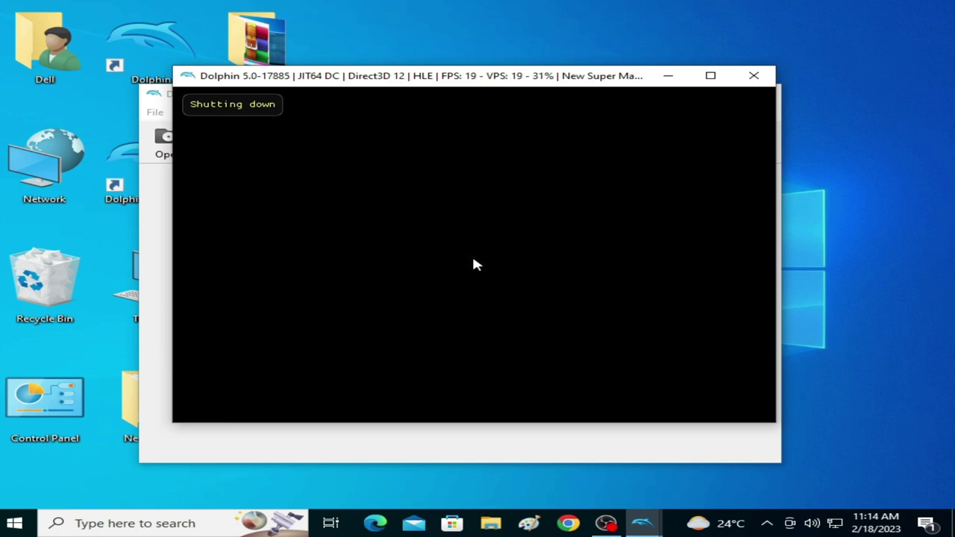
left_click(754, 76)
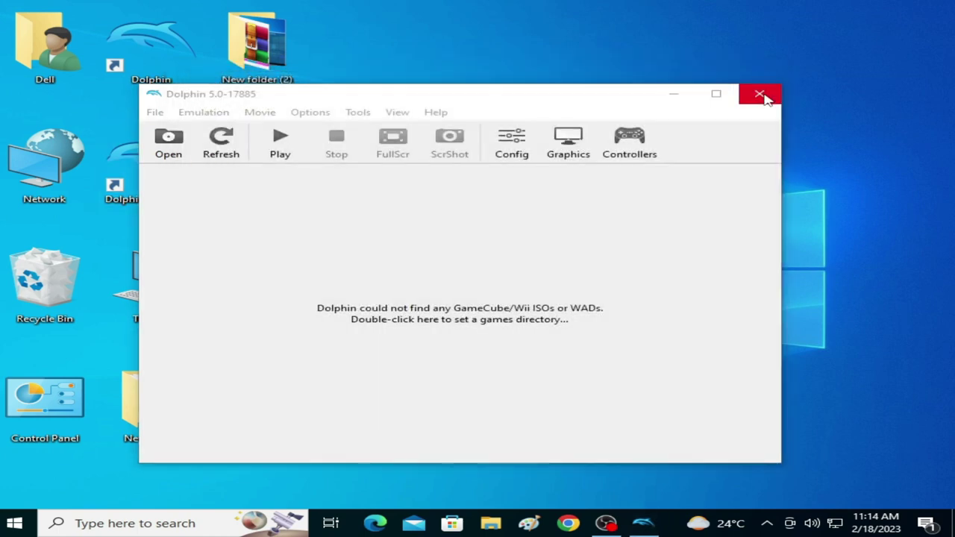
left_click(759, 94)
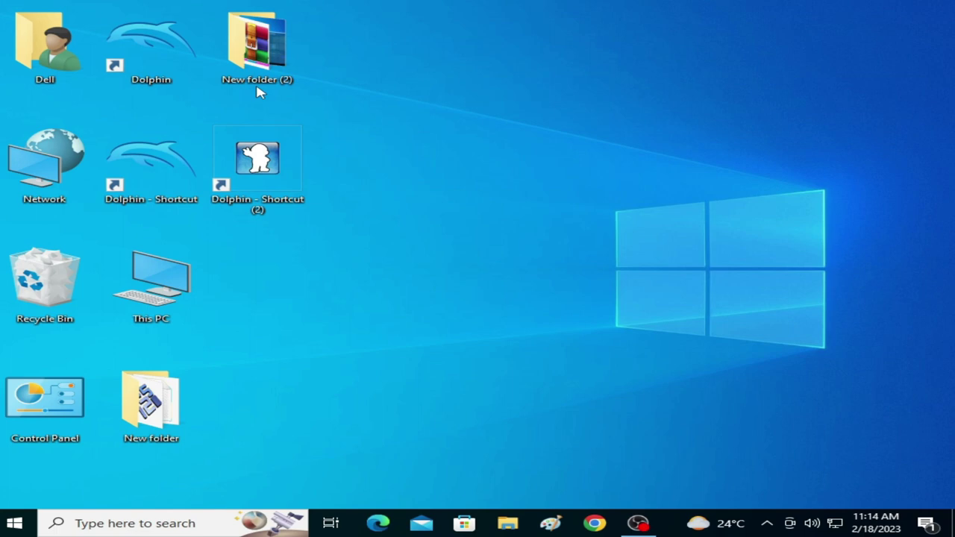
- Open and close Dolphin 4.0, and run the New Super Mario Bros. Wii WBFS file in Dolphin 3.5
double_click(151, 60)
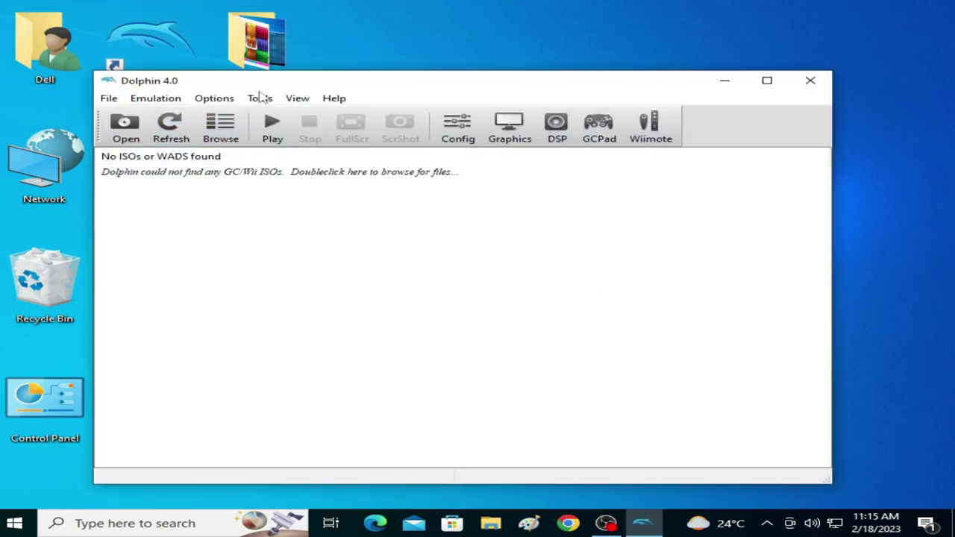
left_click(824, 80)
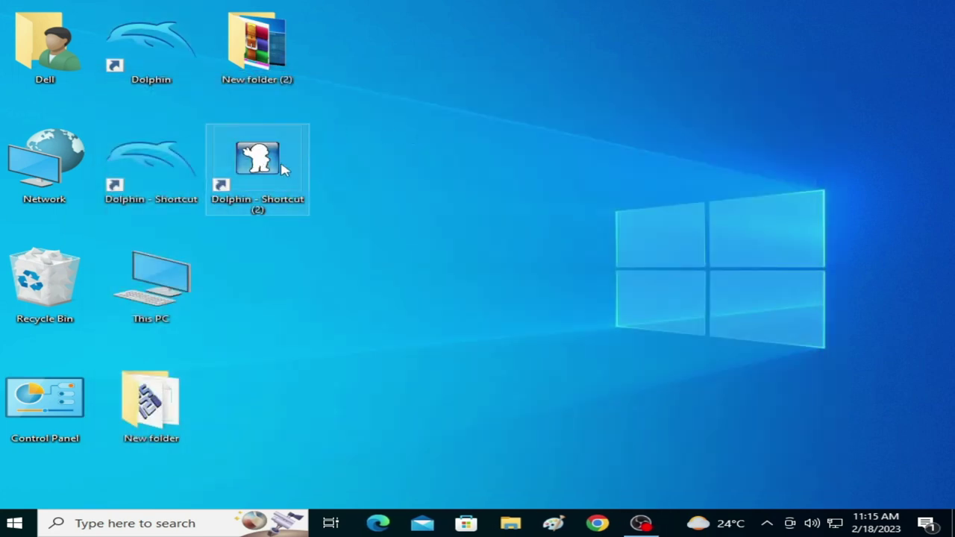
double_click(258, 159)
left_click(124, 125)
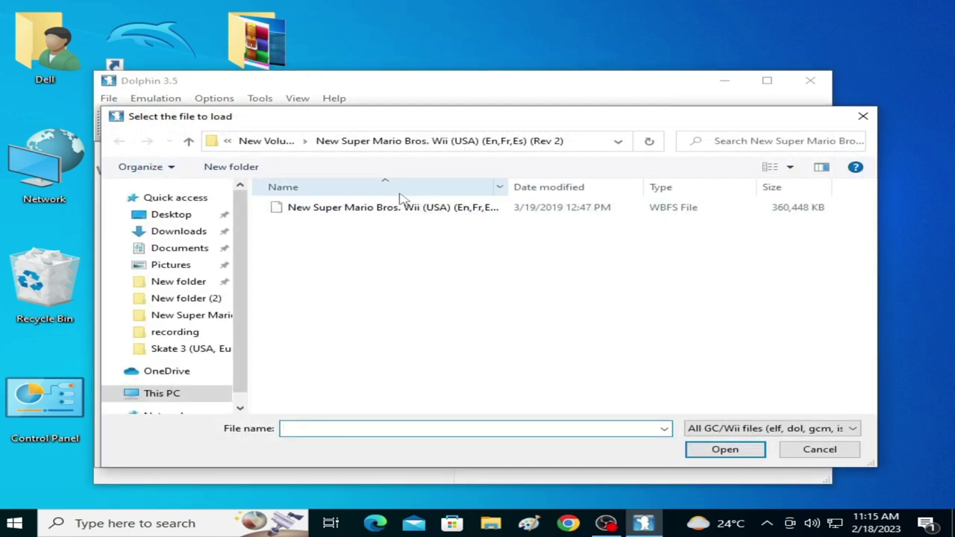
double_click(403, 207)
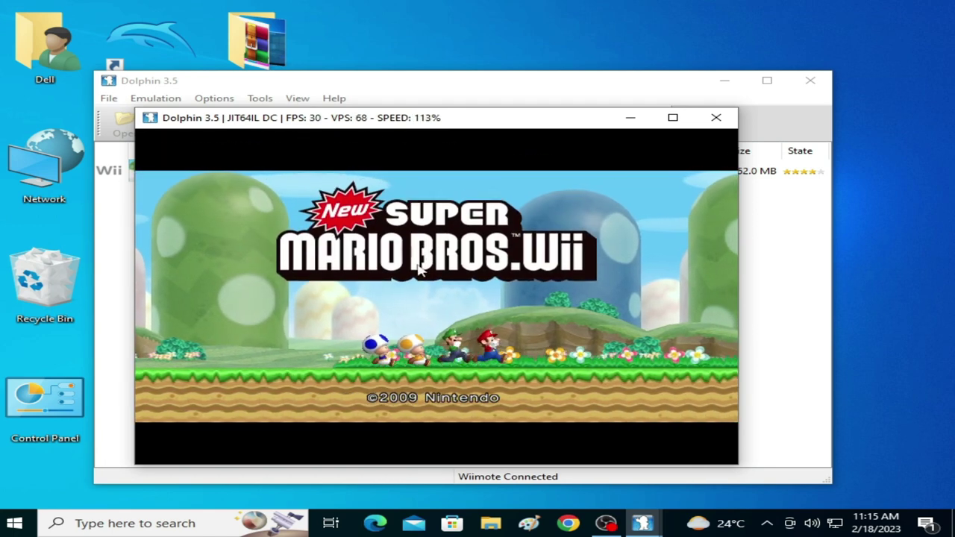
left_click(445, 313)
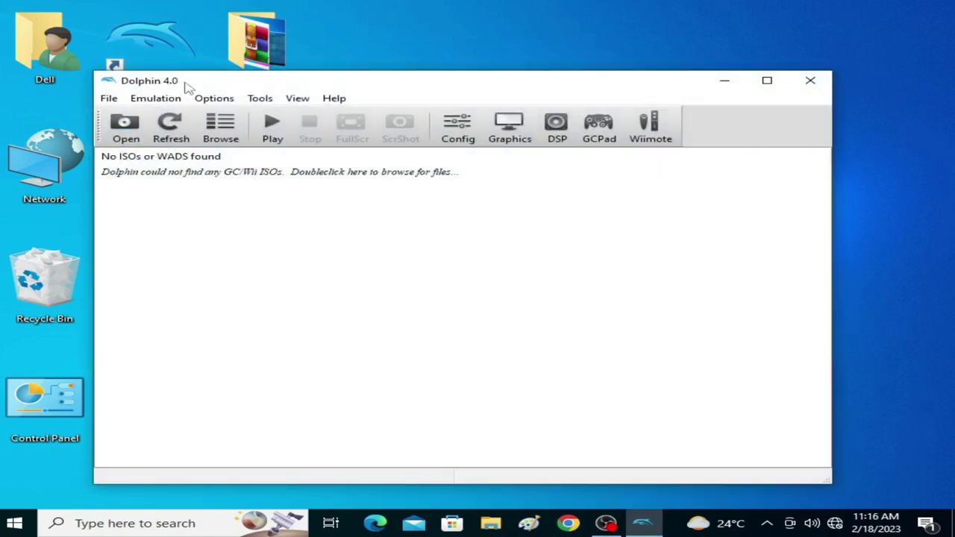
- Load the New Super Mario Bros. Wii game file in Dolphin 4.0
left_click(125, 127)
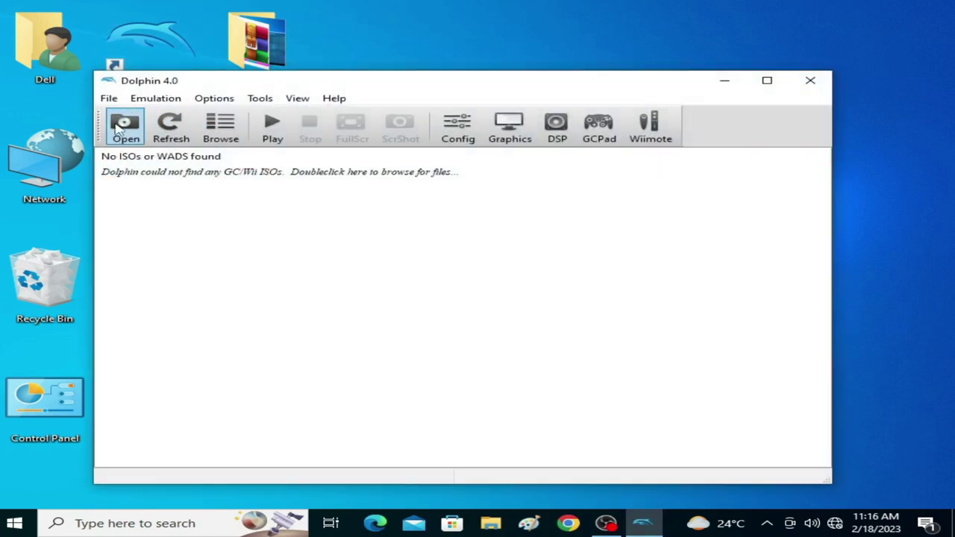
double_click(394, 211)
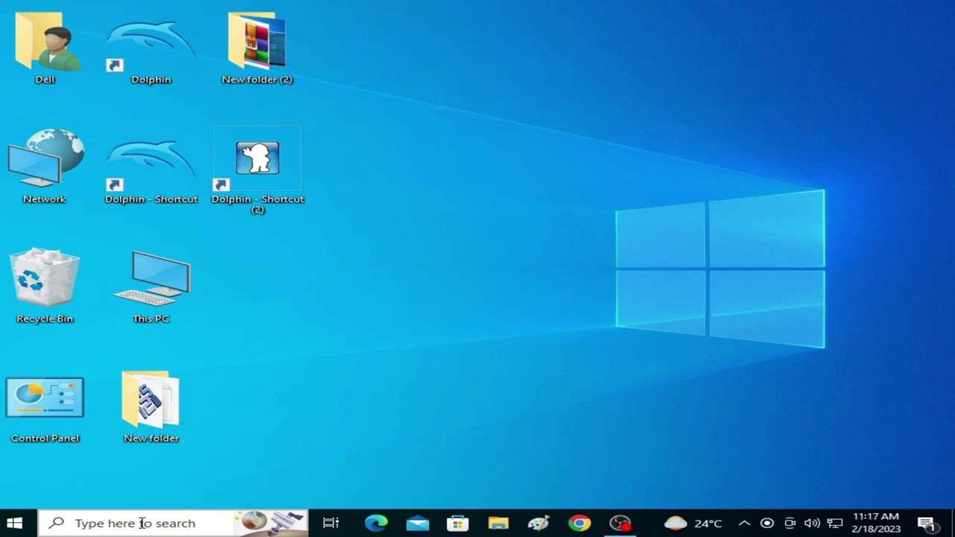
- Find and open Device Manager through Windows search, and select the graphics card under Display adapters
left_click(142, 523)
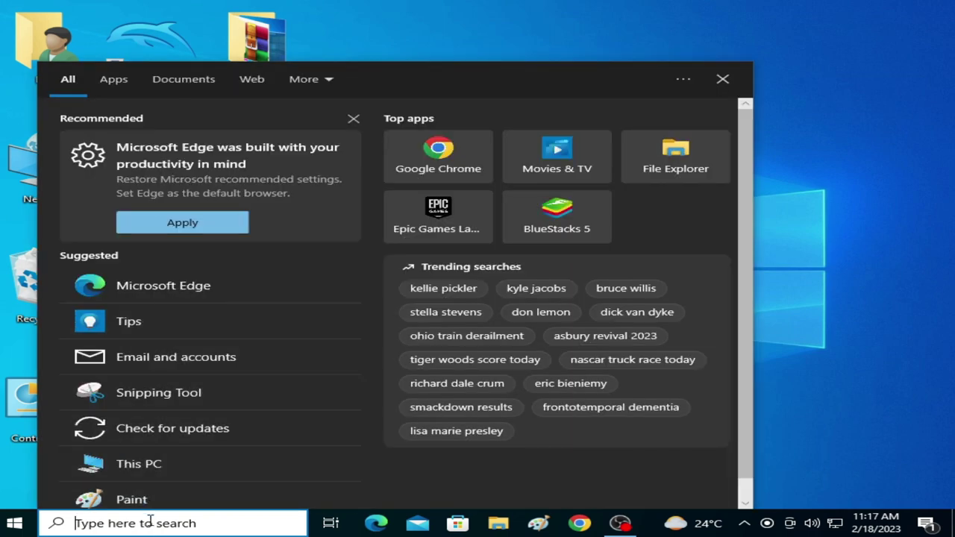
type("device Manager")
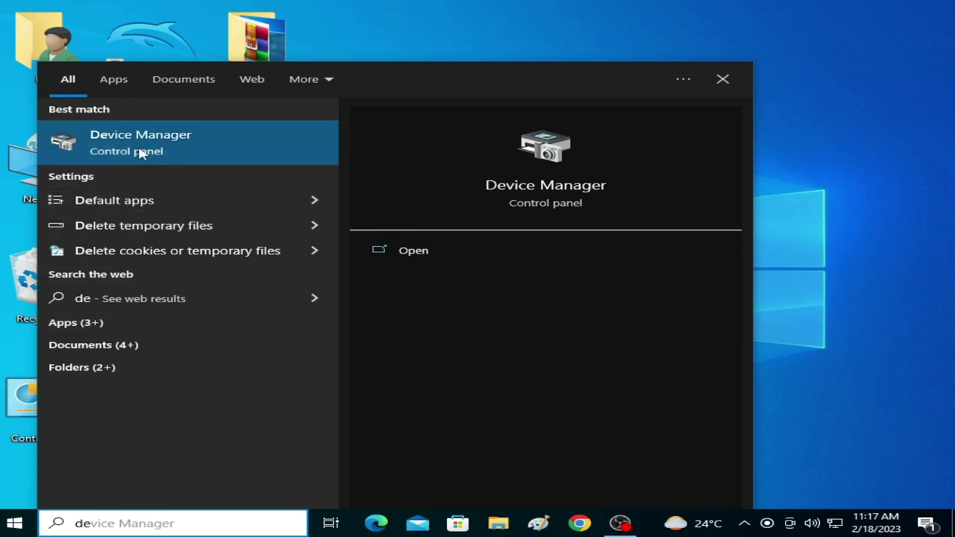
left_click(140, 152)
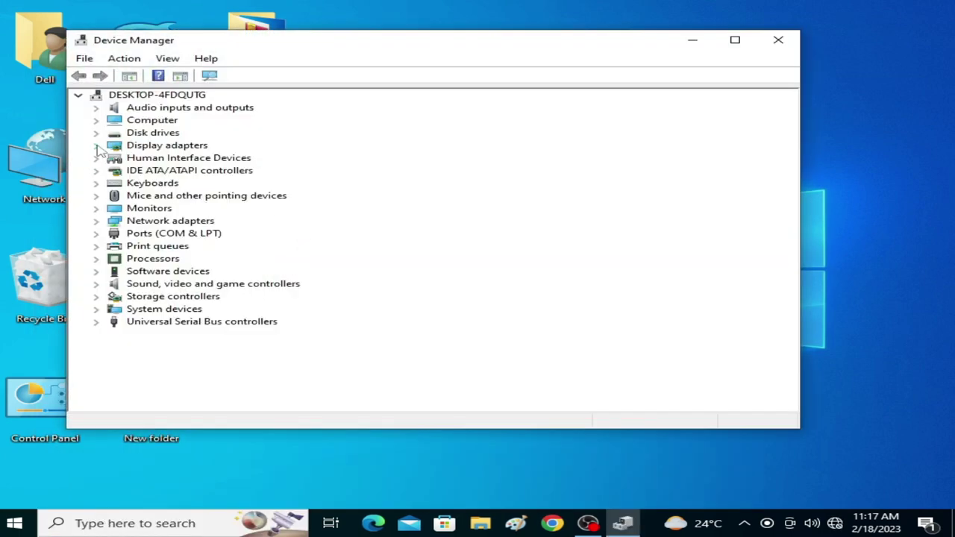
left_click(96, 146)
left_click(195, 158)
right_click(195, 159)
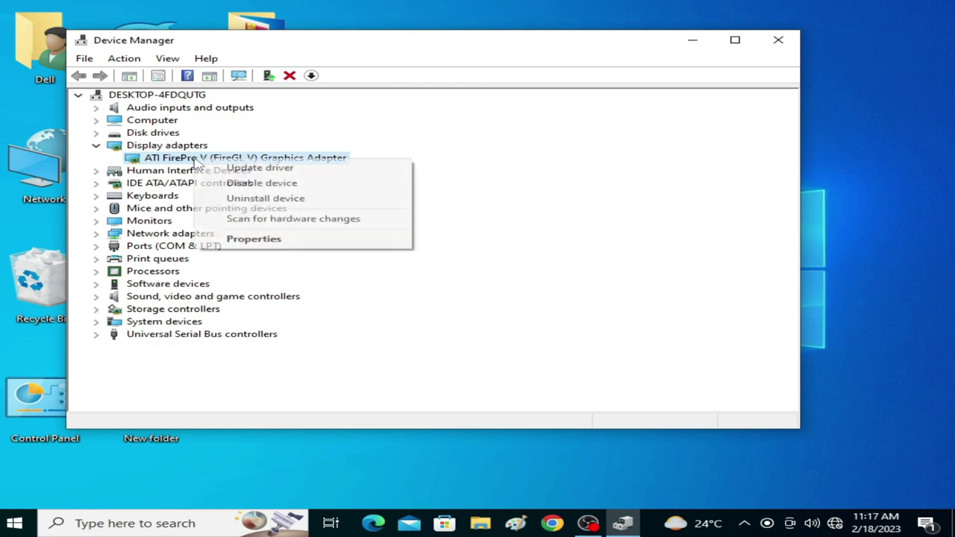
left_click(237, 168)
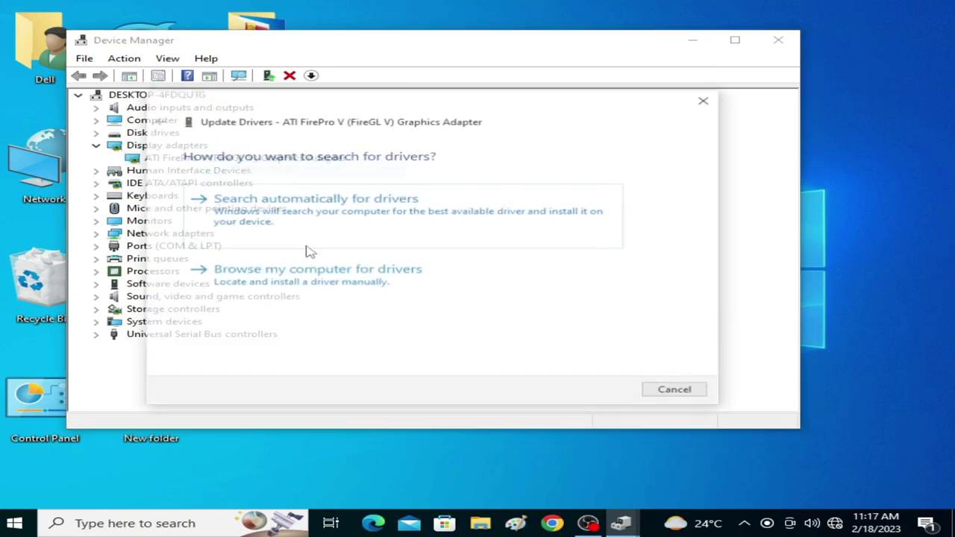
left_click(287, 276)
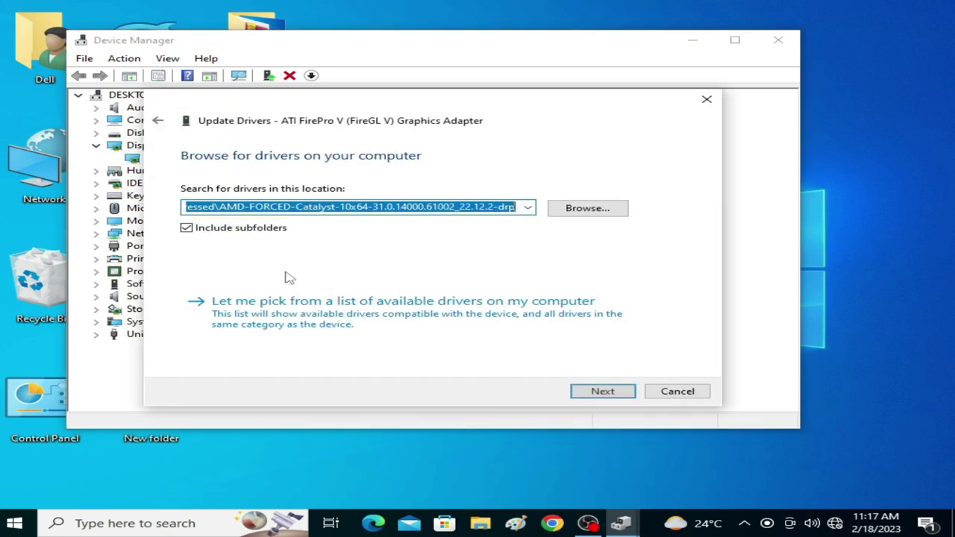
left_click(310, 313)
left_click(276, 272)
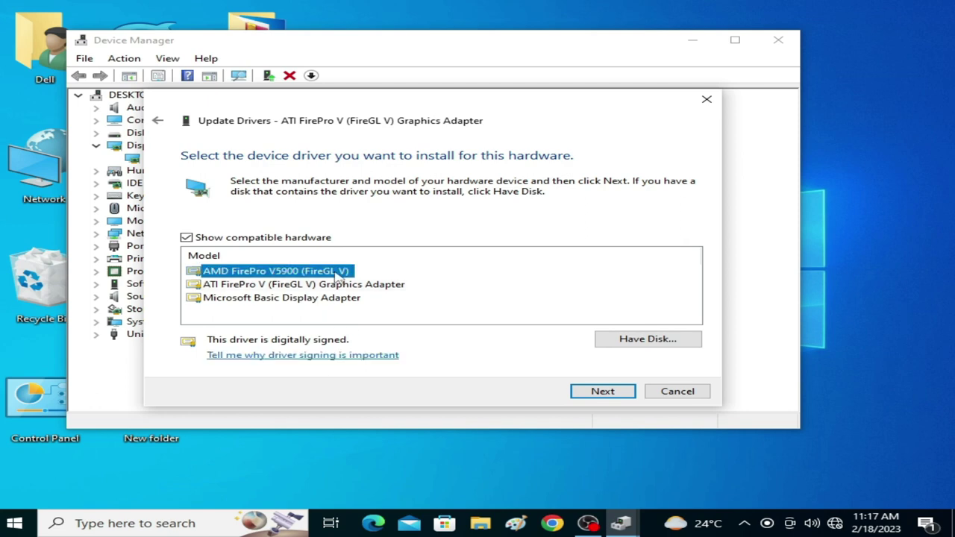
left_click_drag(334, 106, 430, 147)
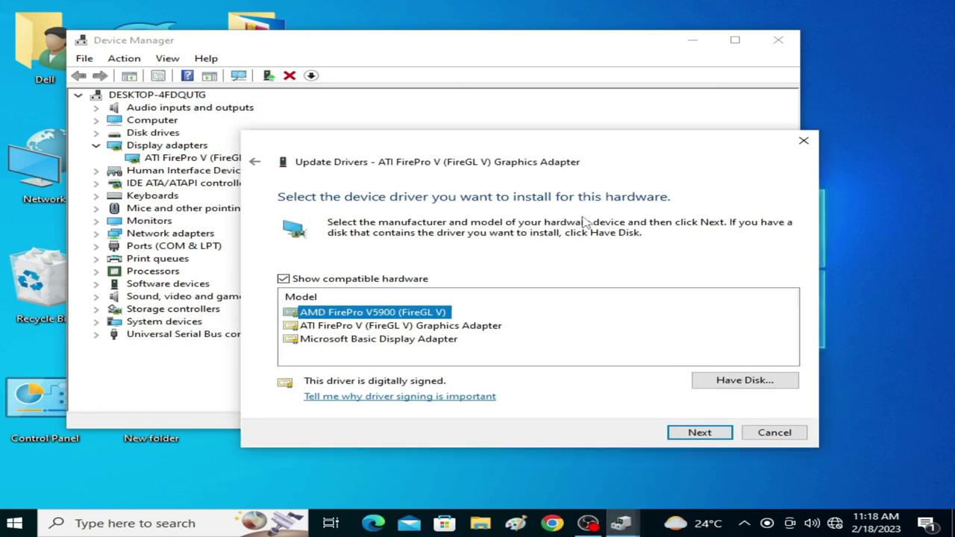
key("Escape")
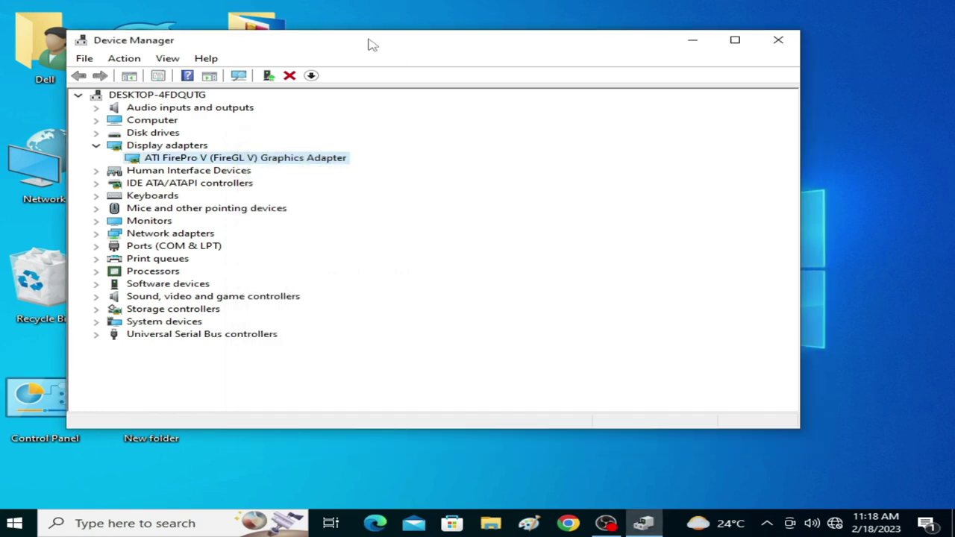
- Move Device Manager aside and open the system properties of This PC
left_click_drag(373, 43, 515, 69)
double_click(151, 284)
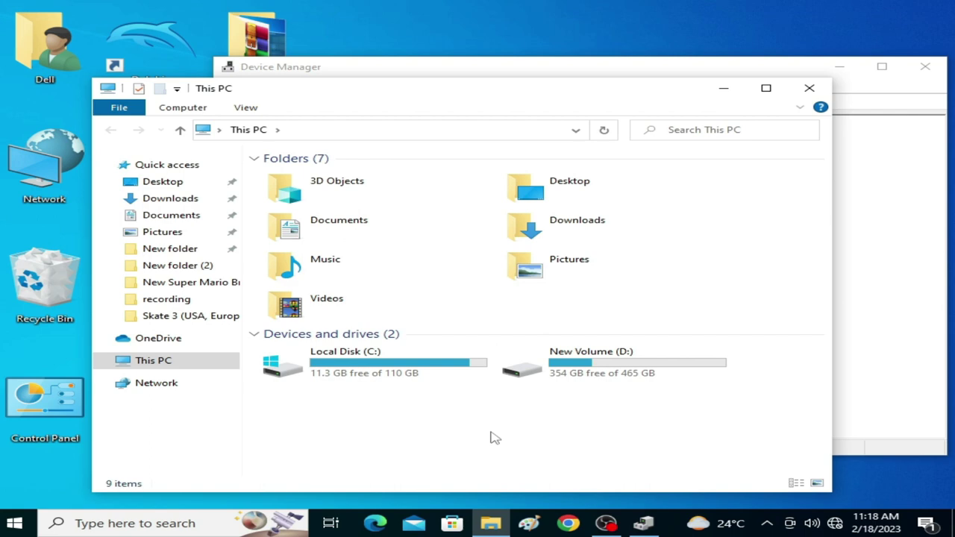
right_click(490, 434)
left_click(548, 420)
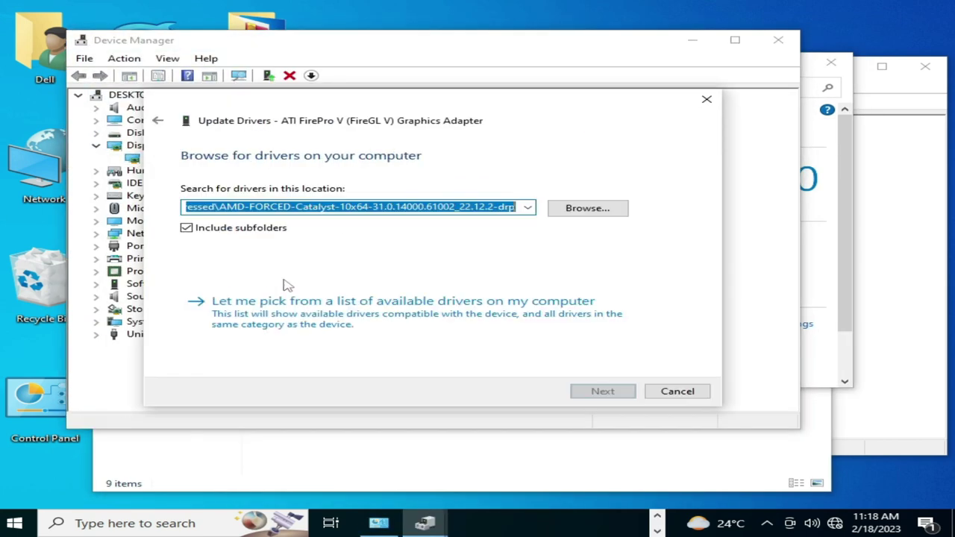
- Install the AMD FirePro V5900 (FireGL V) driver from the list of available drivers and close the update wizard
left_click(287, 298)
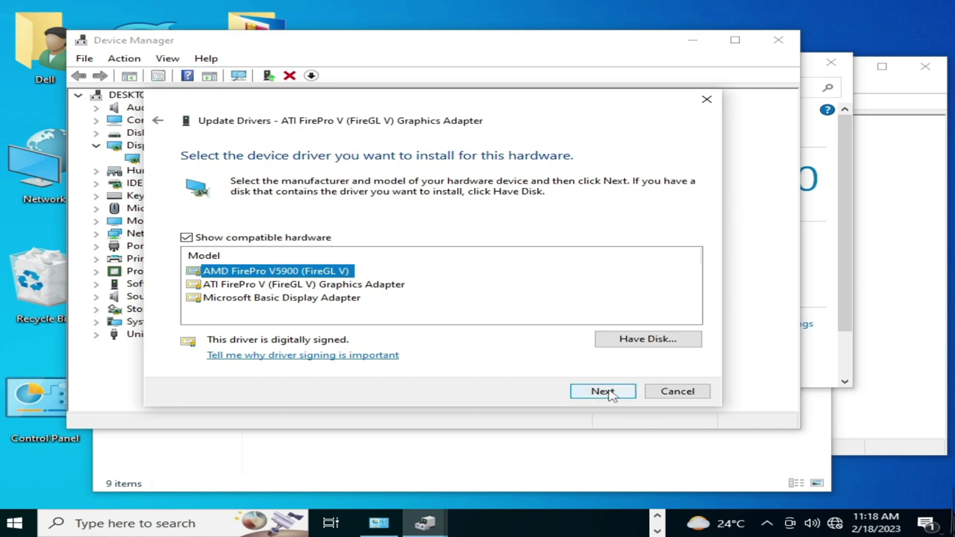
left_click(603, 391)
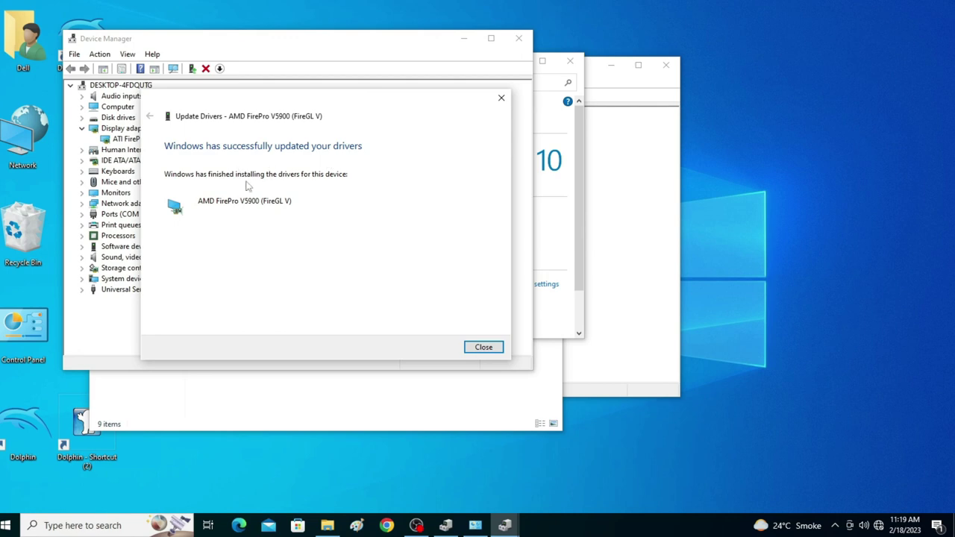
left_click(483, 347)
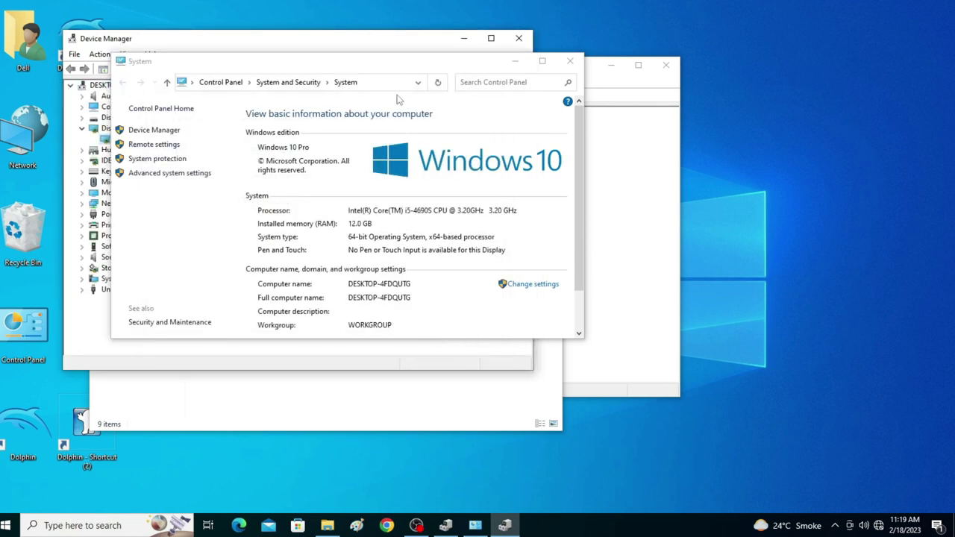
- Close the System window, This PC and both Device Manager windows
left_click_drag(406, 67, 489, 143)
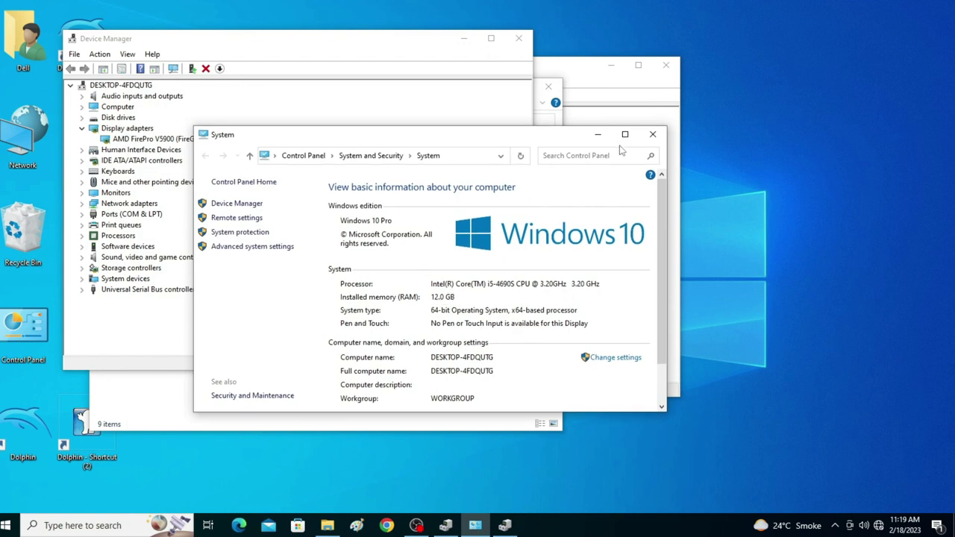
left_click(653, 135)
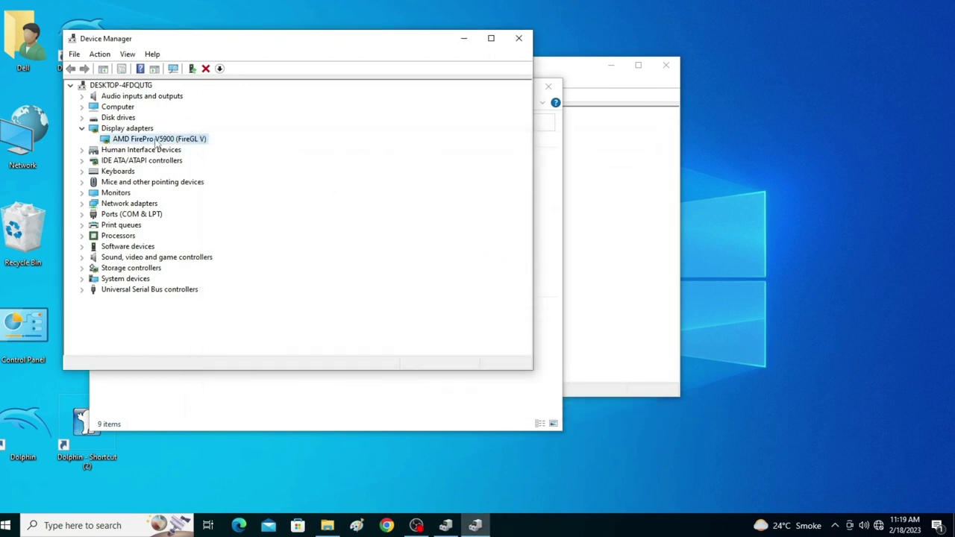
left_click(519, 38)
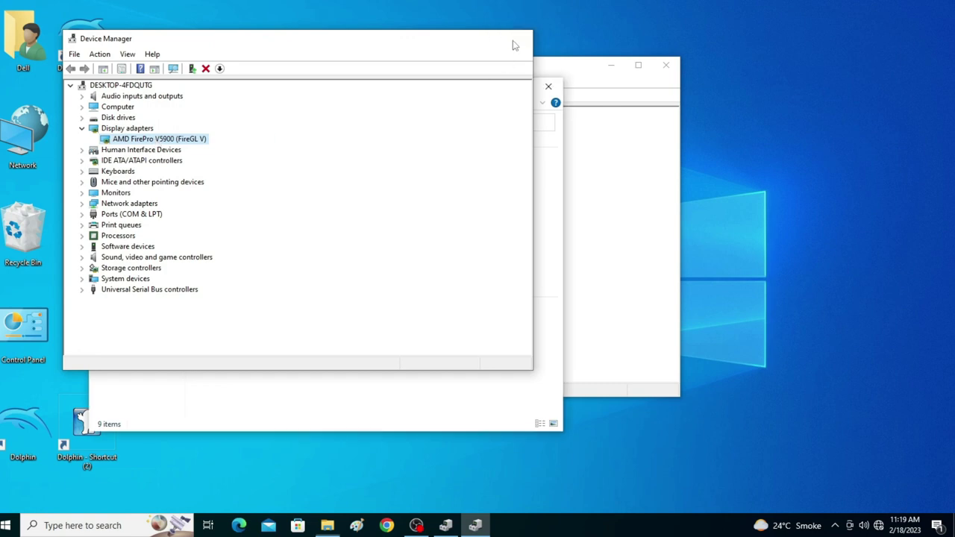
left_click(549, 87)
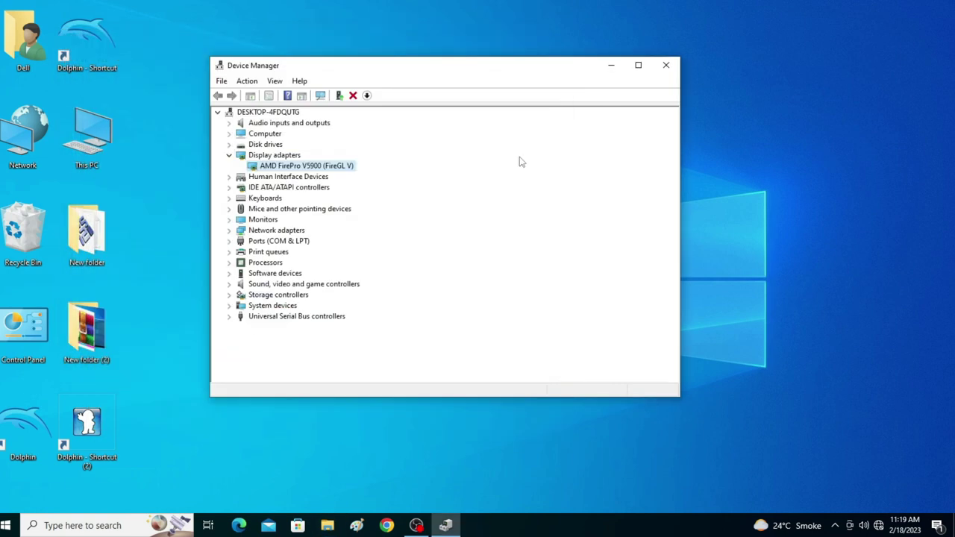
left_click(665, 65)
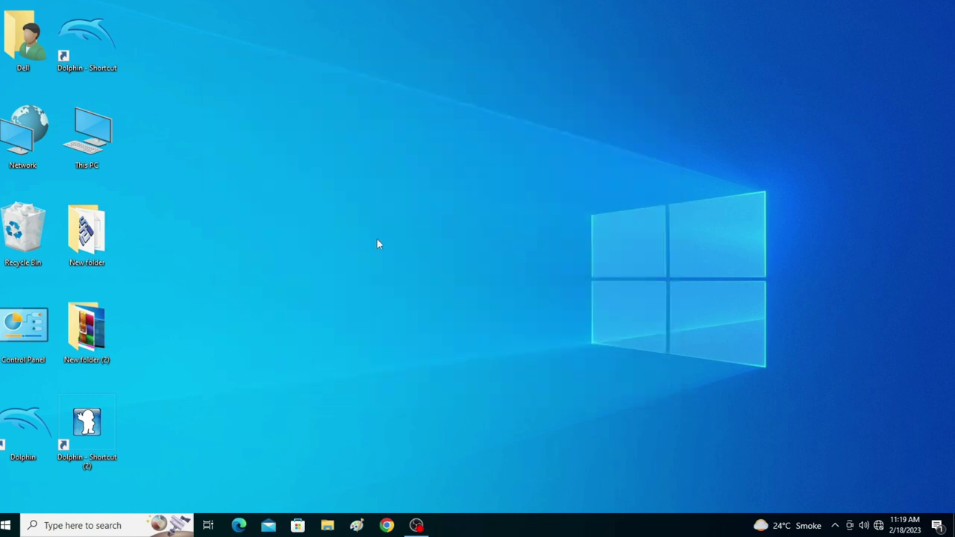
- Open the Dolphin 5.0-17885 shortcut from the desktop, reposition its window, and close it
right_click(99, 58)
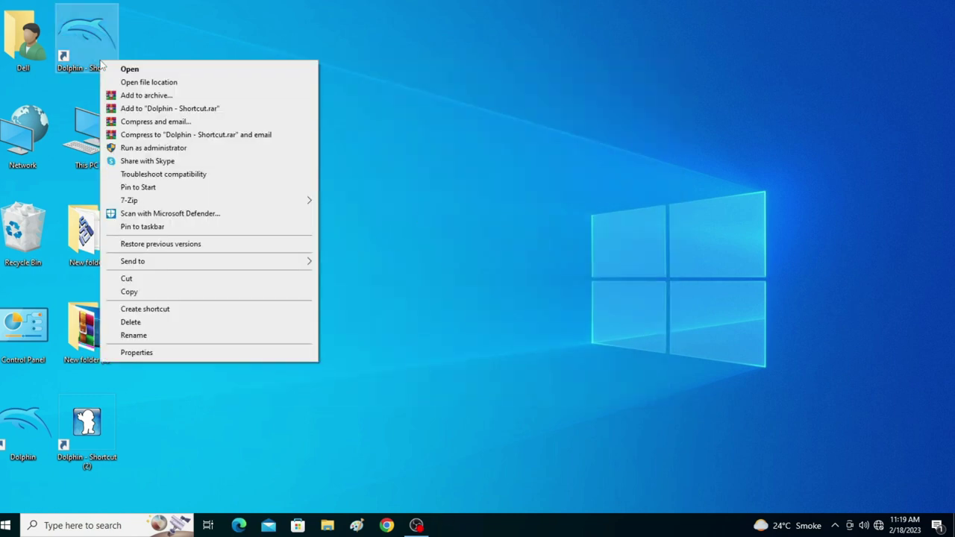
left_click(123, 67)
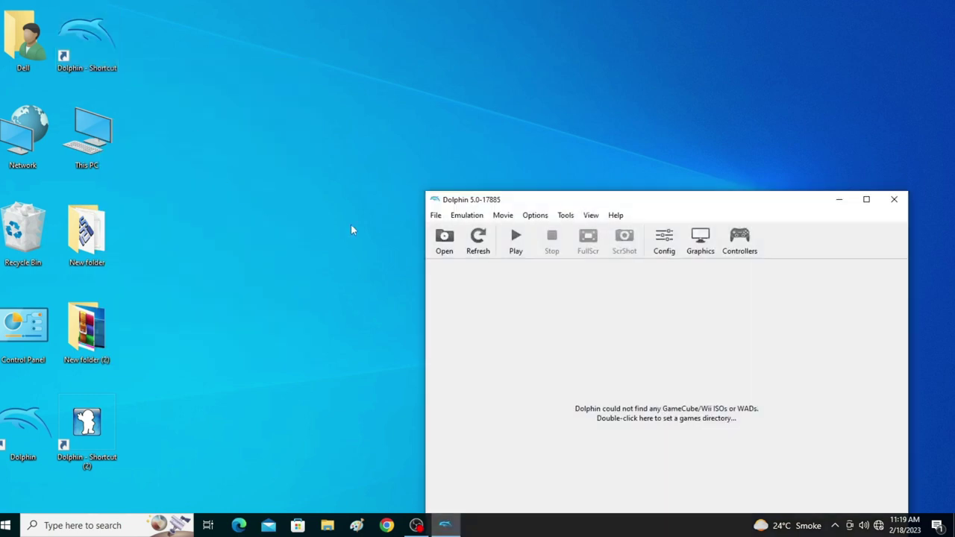
left_click_drag(502, 202, 295, 109)
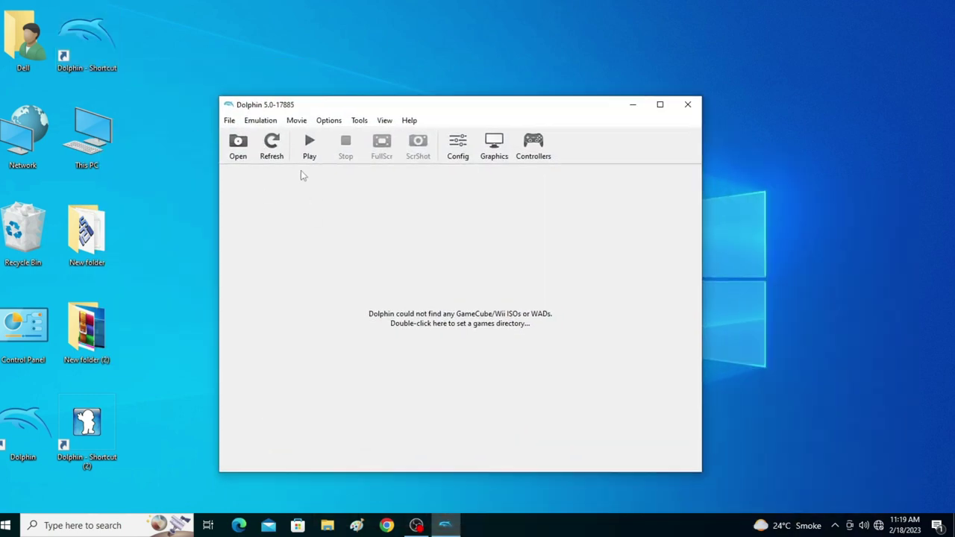
left_click(687, 104)
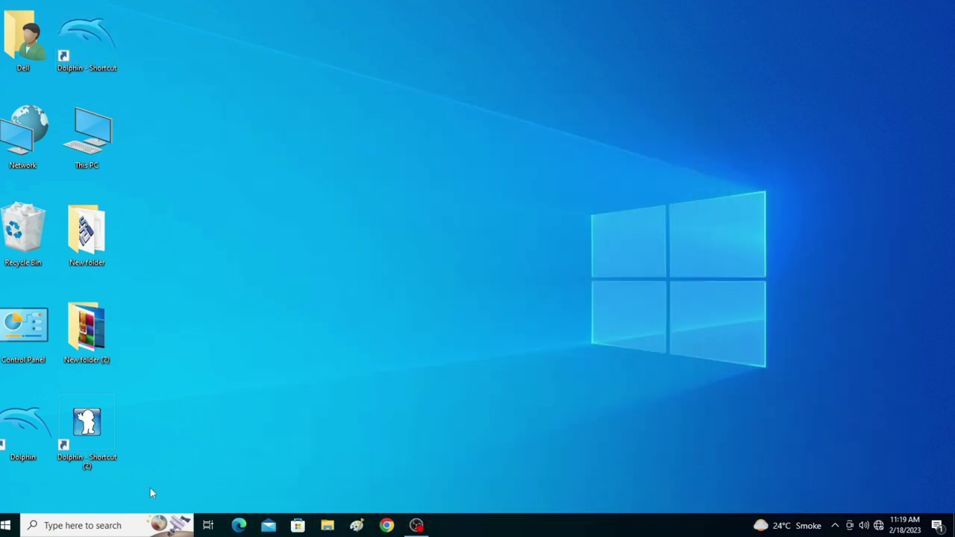
- Launch Dolphin 4.0 from the desktop and open New Super Mario Bros. Wii in it
double_click(28, 423)
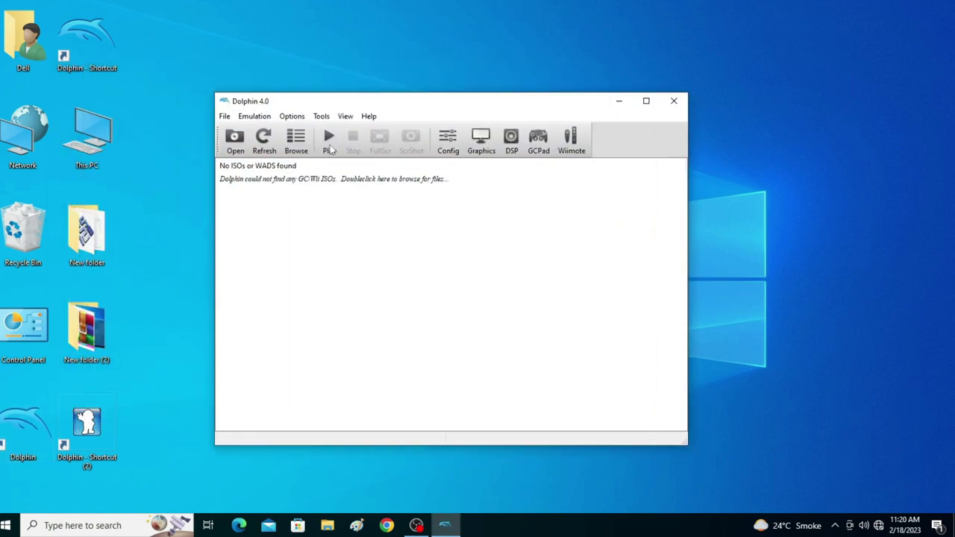
left_click(235, 140)
double_click(392, 209)
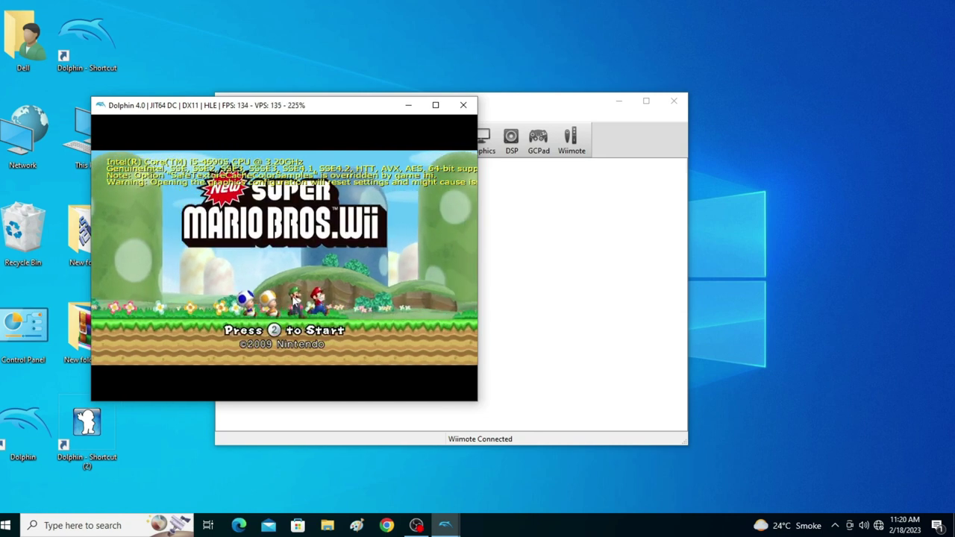
- Examine the Framelimit choices in the general Dolphin configuration and close the configuration
left_click(490, 246)
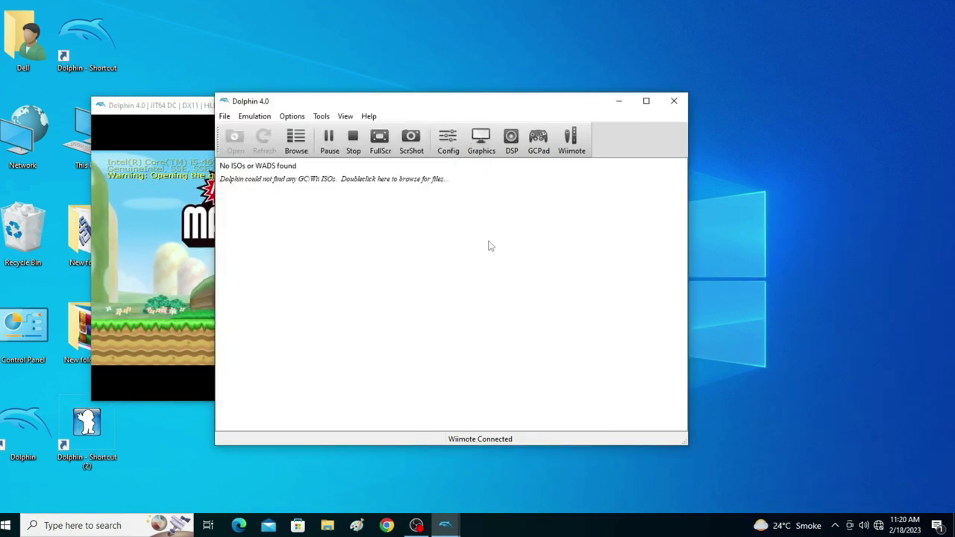
left_click(448, 143)
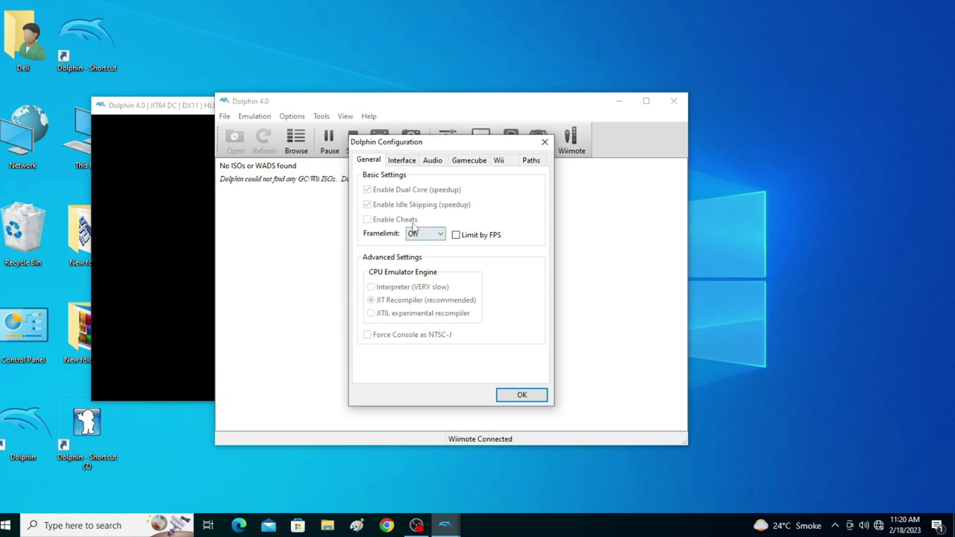
left_click(418, 233)
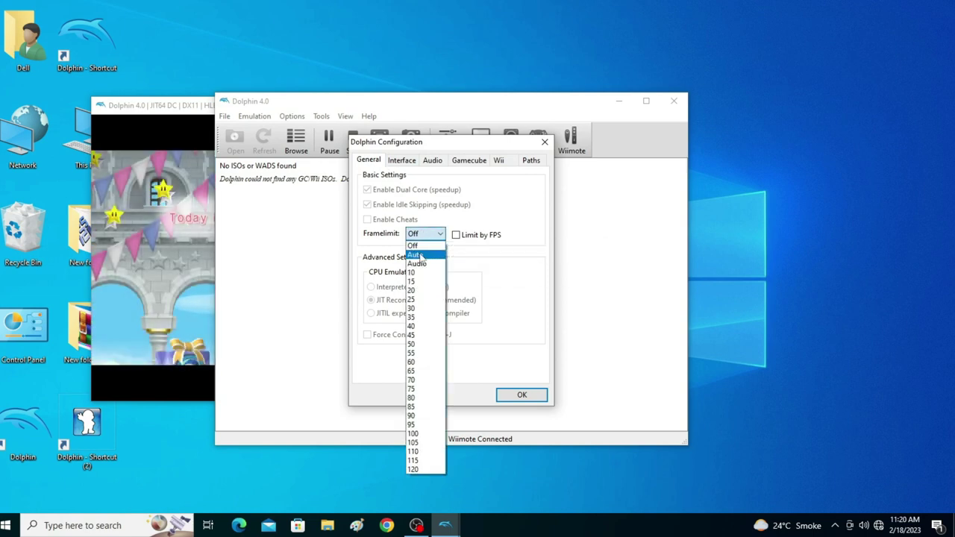
left_click(518, 402)
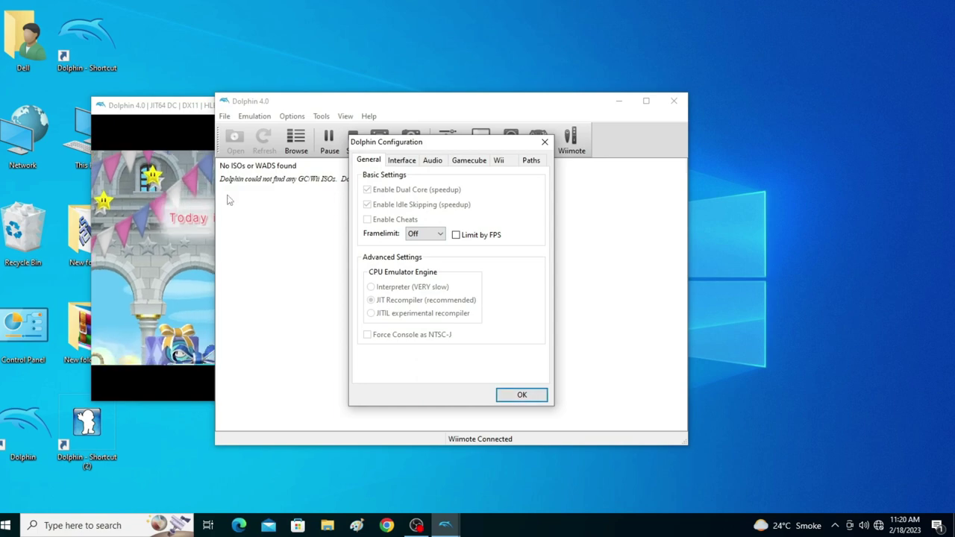
left_click(259, 275)
left_click(519, 395)
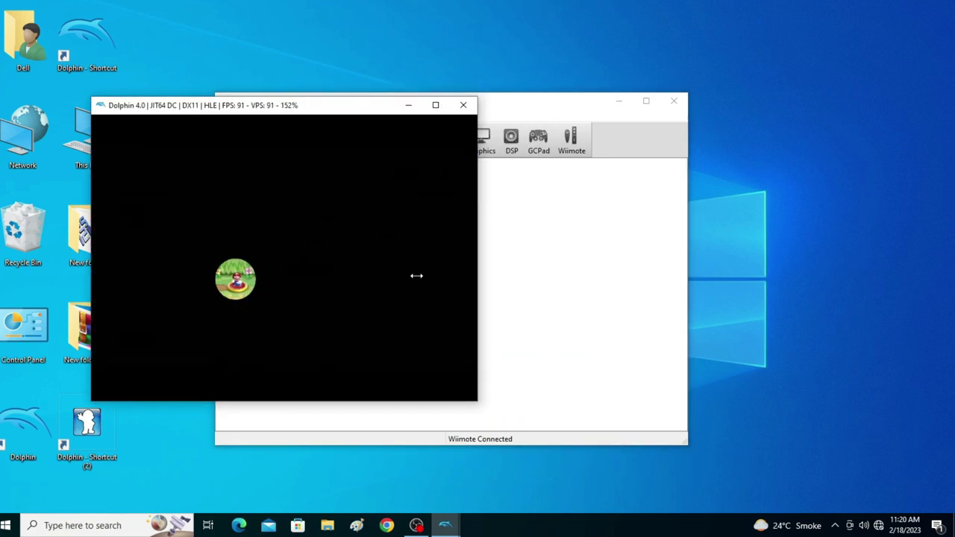
- Set the Framelimit to Auto in the general Dolphin configuration and return to the running game
left_click(570, 301)
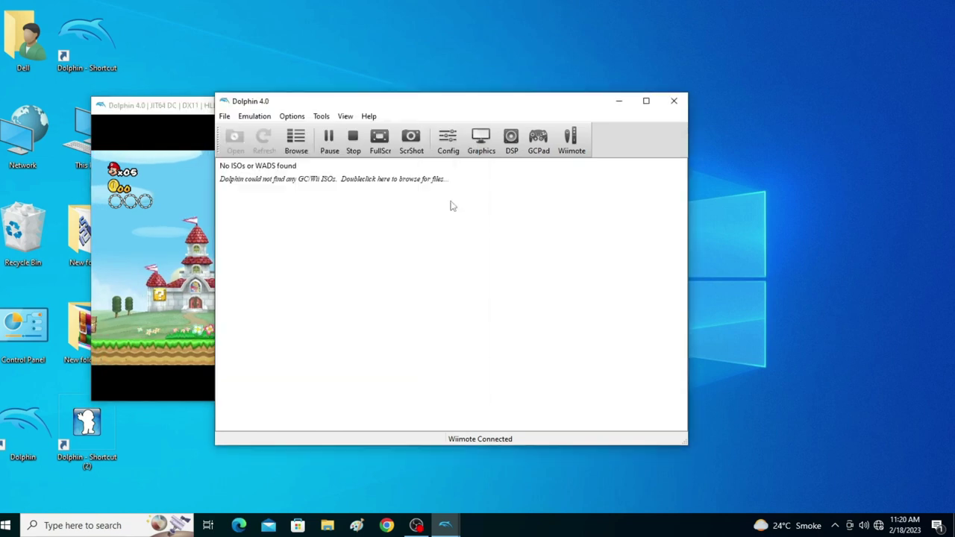
left_click(440, 150)
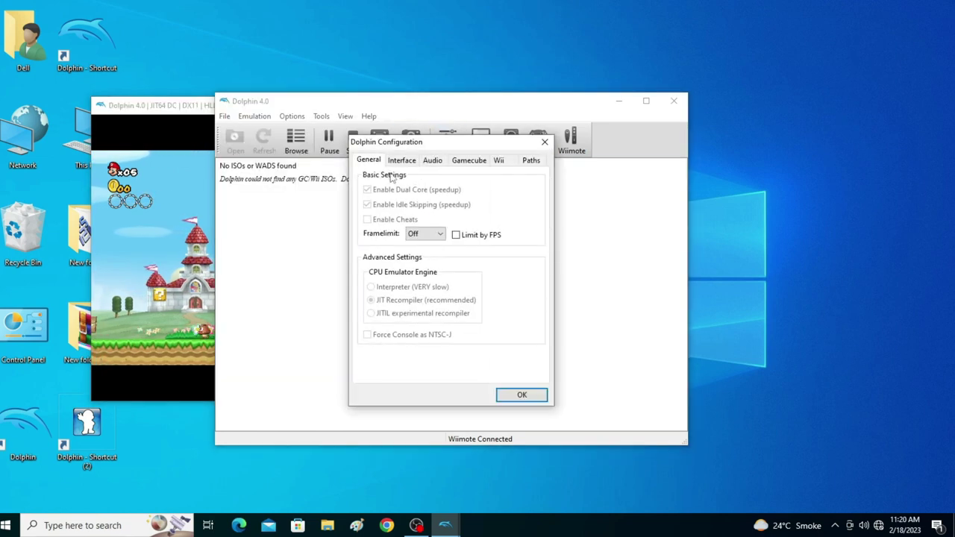
left_click(426, 233)
left_click(421, 254)
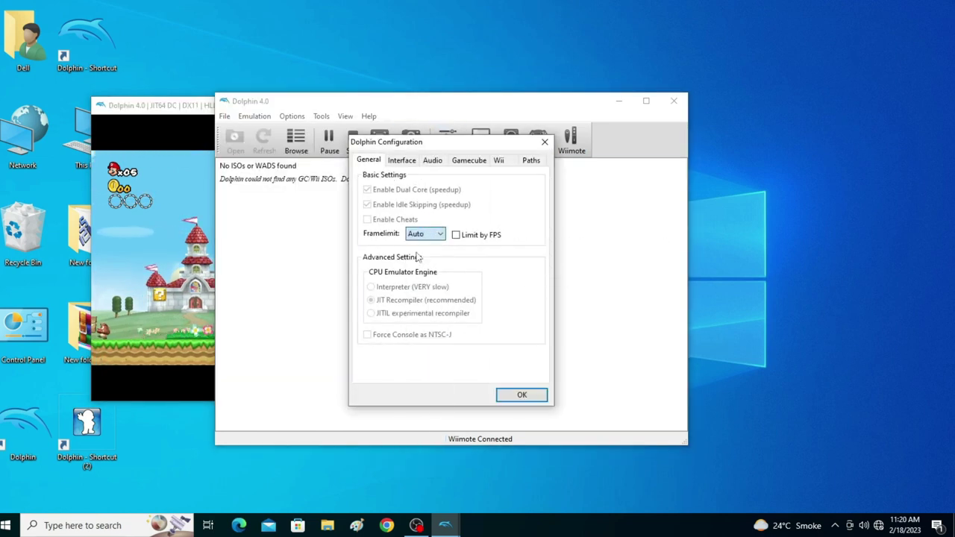
left_click(520, 398)
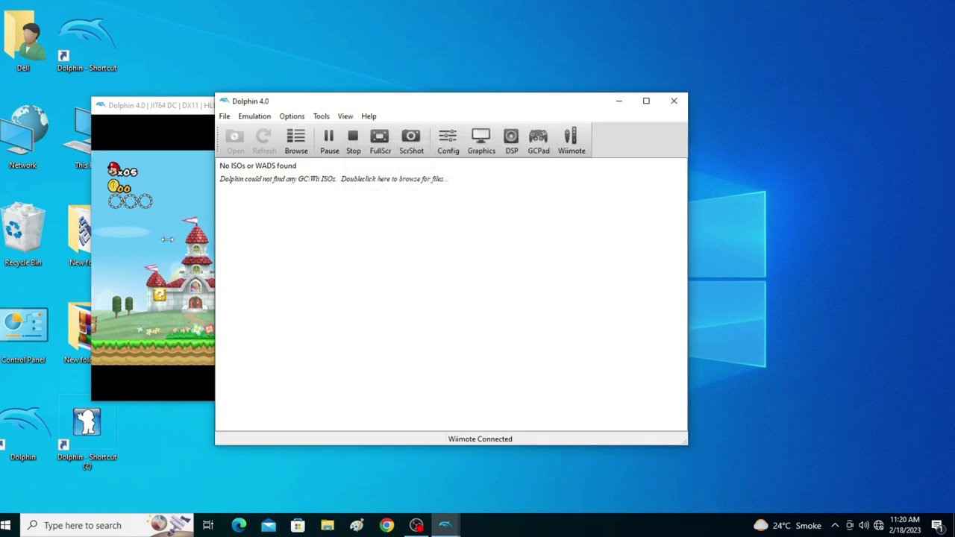
left_click(167, 238)
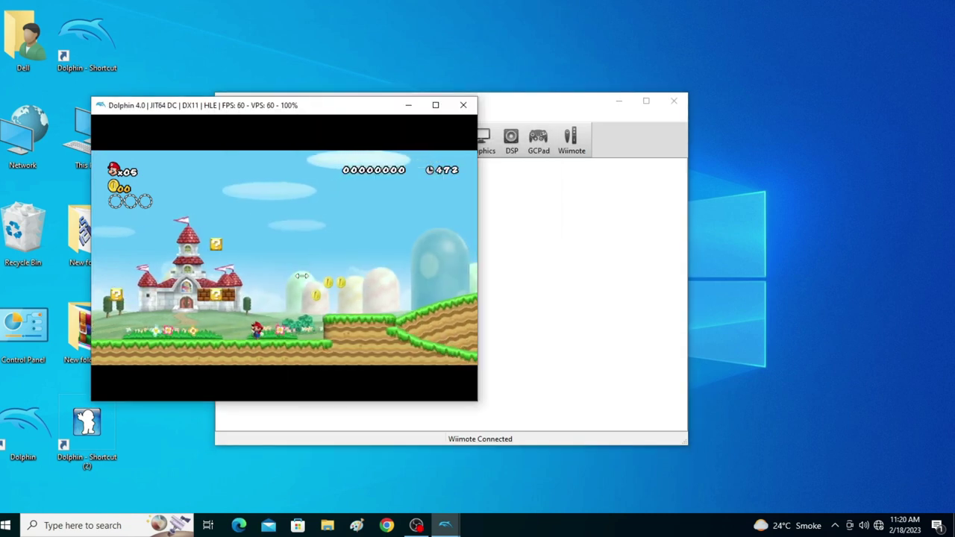
- Maximize the game window, move Mario forward through the level to test the speed, and restore the window size
left_click(435, 105)
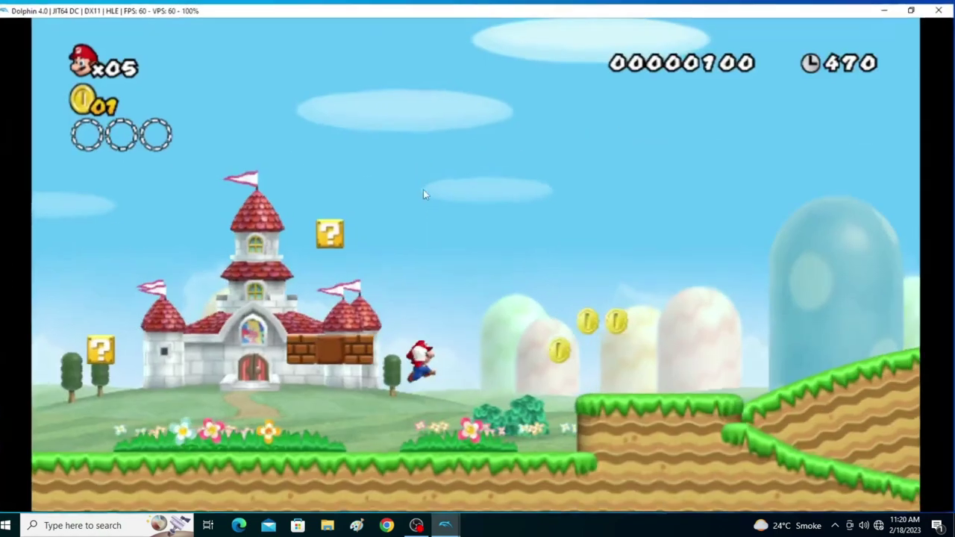
key("Right")
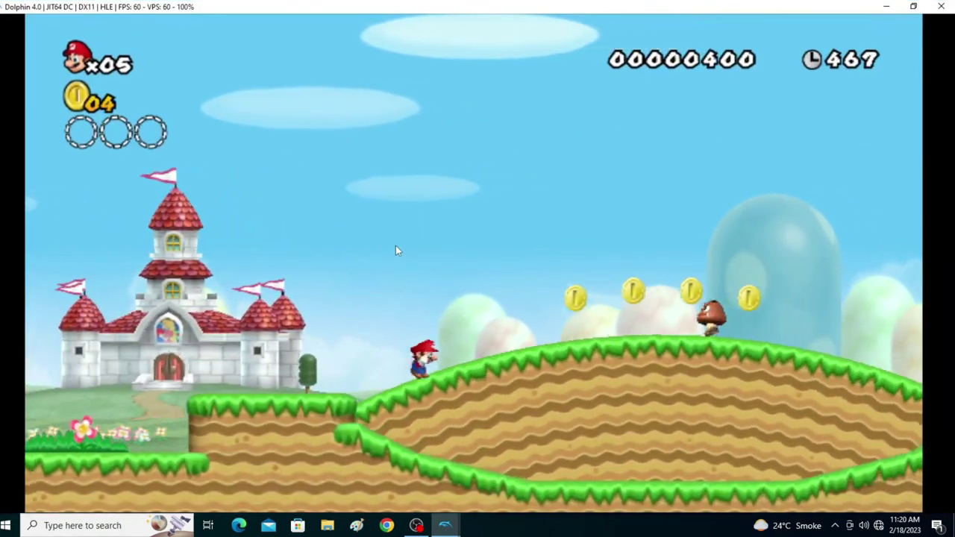
key("Right")
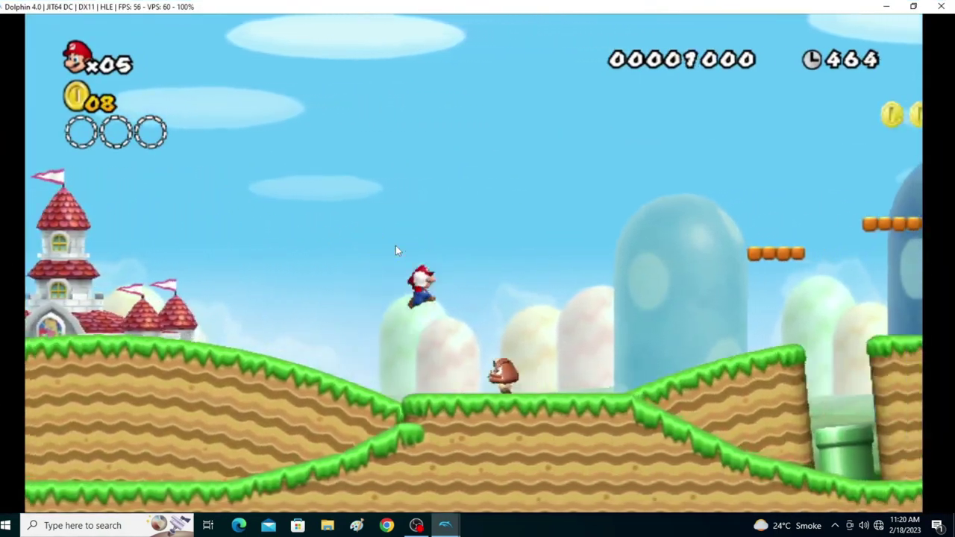
key("Right")
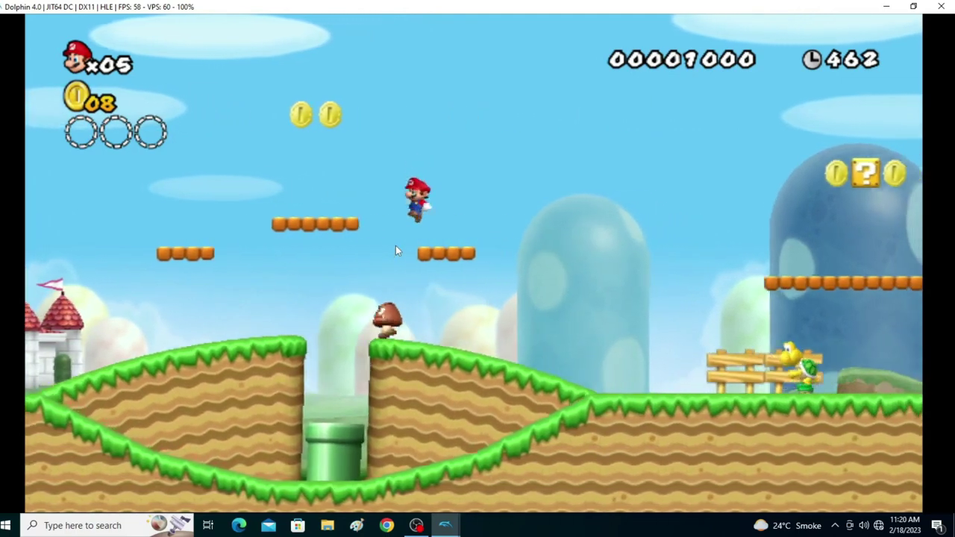
left_click(913, 6)
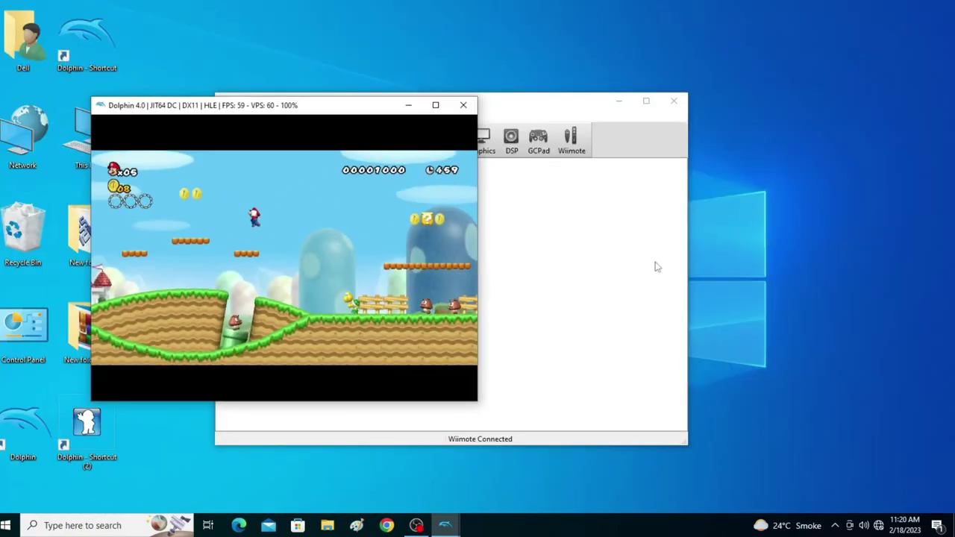
- Check the selected adapter in the general graphics configuration, close it, and return to the game
left_click(576, 239)
left_click(481, 144)
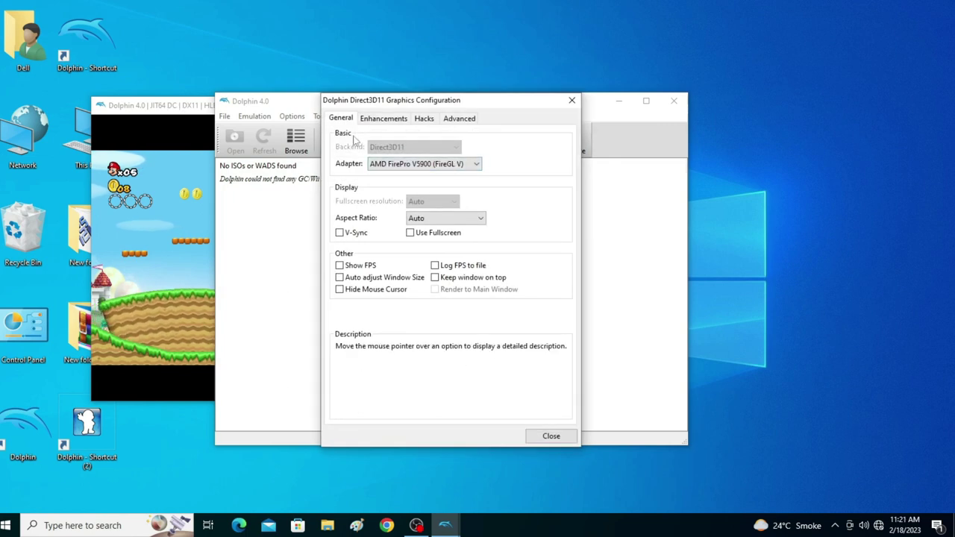
left_click(550, 436)
left_click(150, 277)
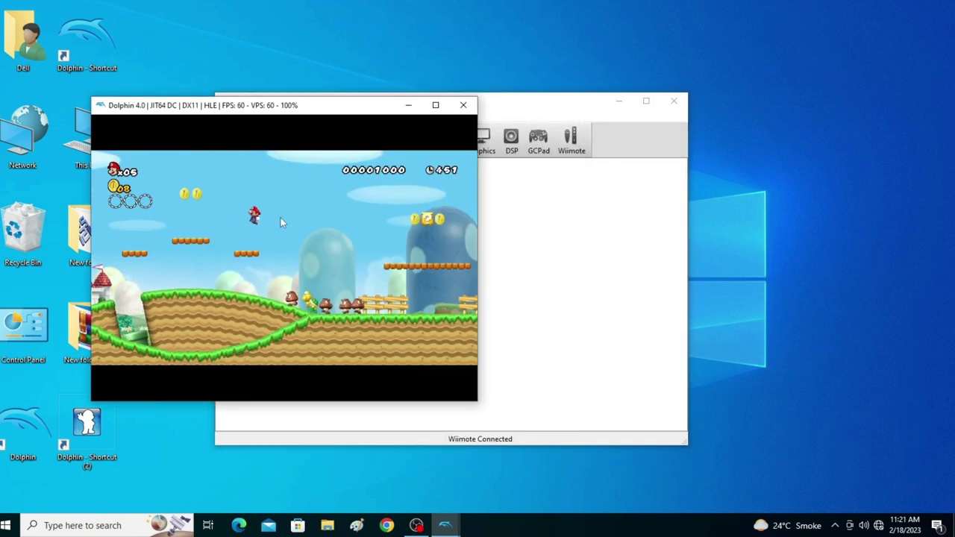
- Stop the current emulation and turn on Enable Dual Core (speedup) in the general Dolphin configuration
left_click(463, 105)
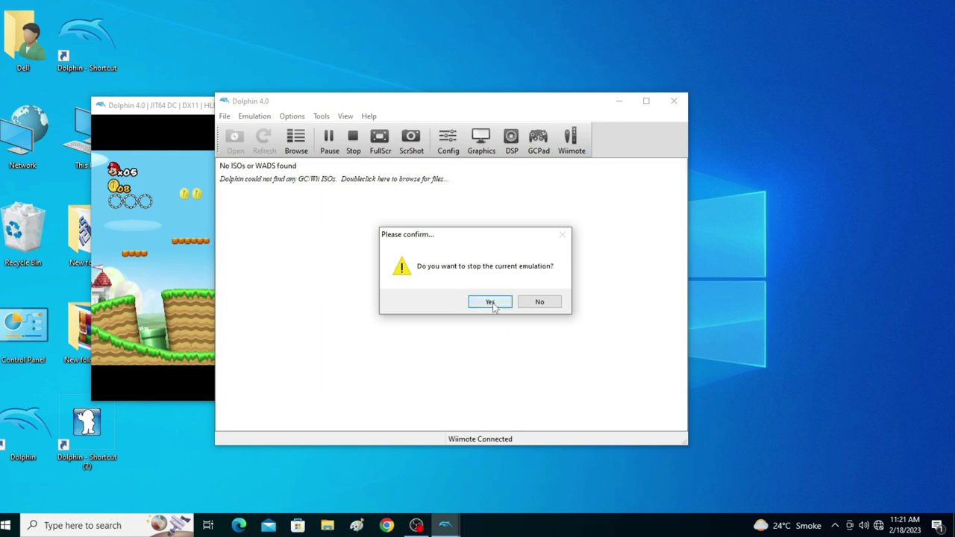
left_click(490, 302)
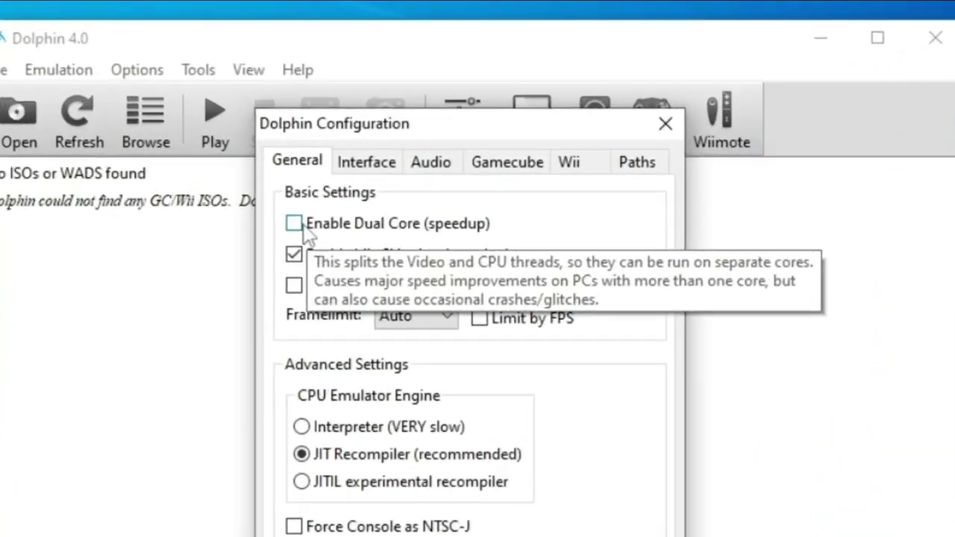
left_click(405, 200)
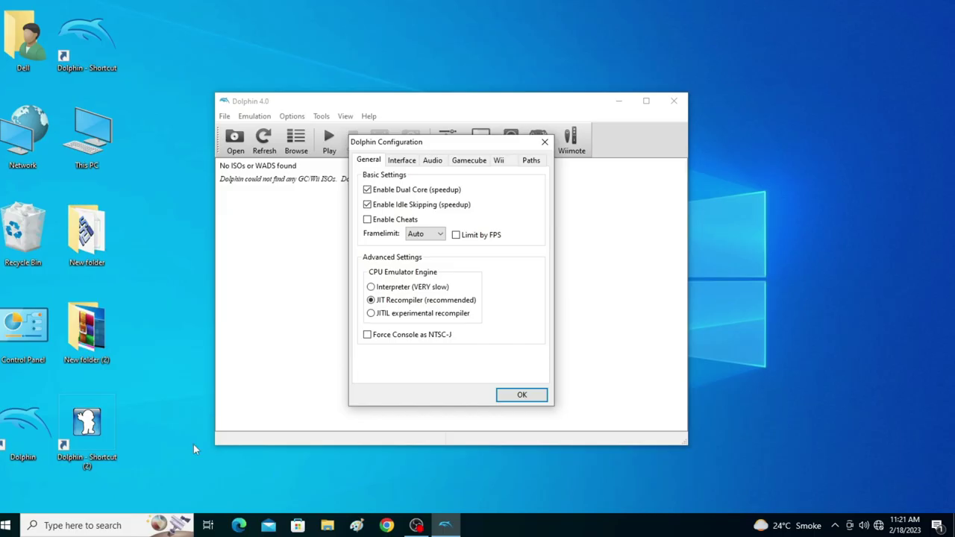
- Search Windows for msconfig and open System Configuration
left_click(107, 526)
type("m")
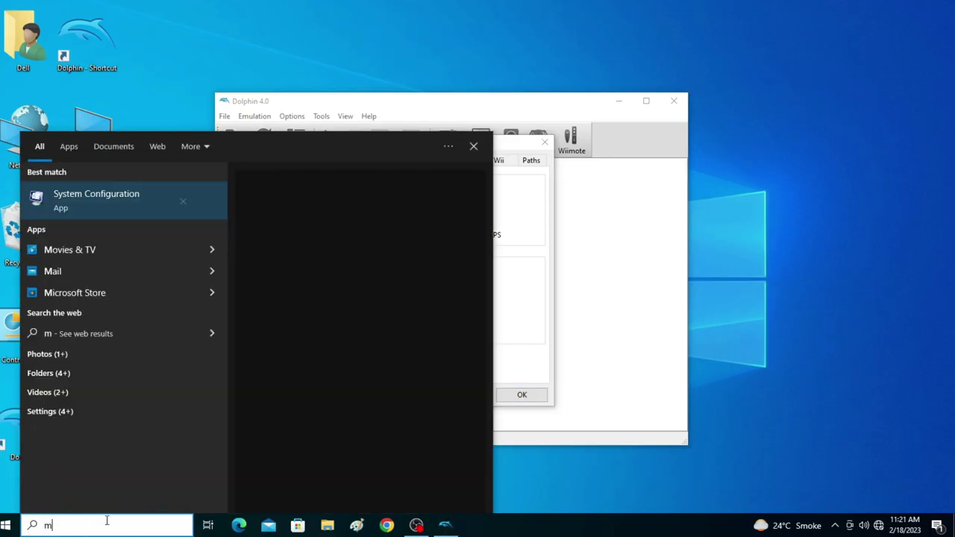
type("sc")
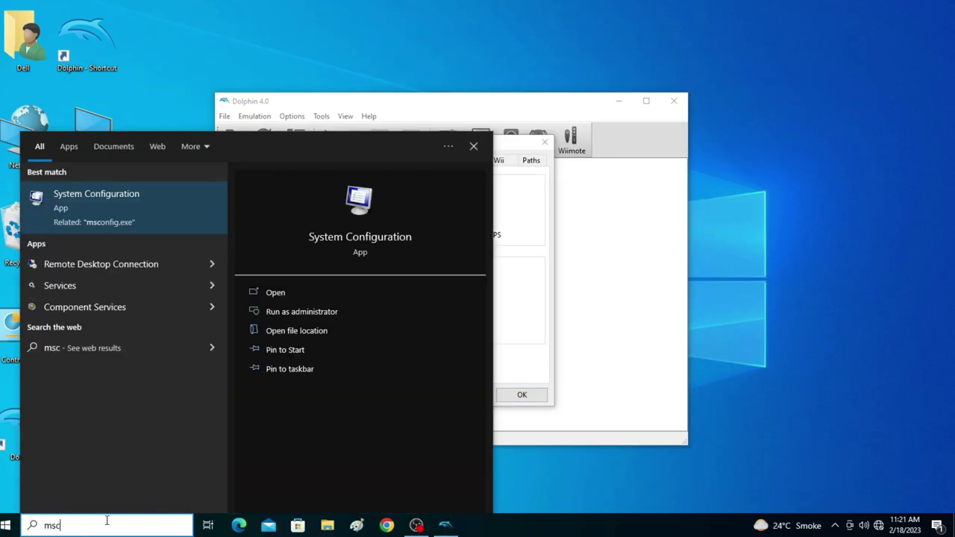
type("onfi")
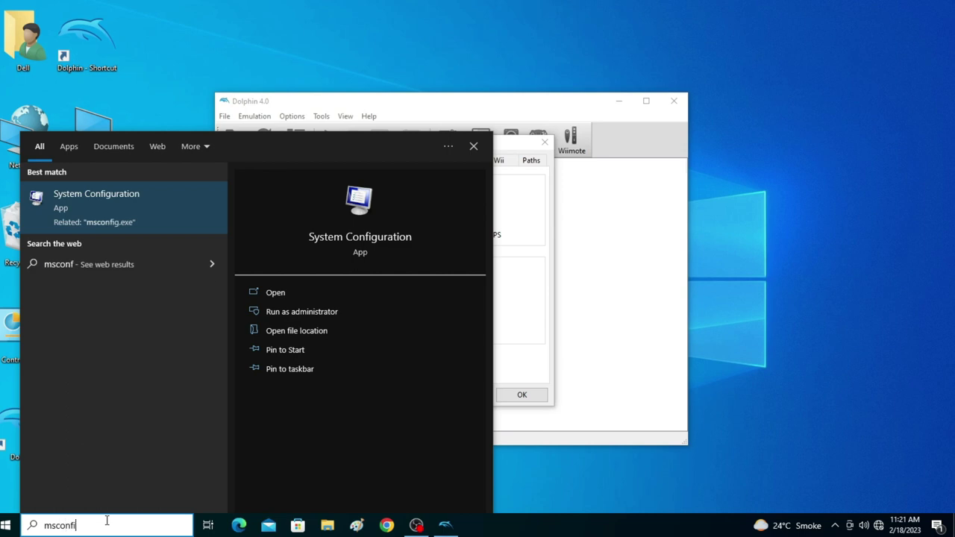
type("g")
left_click(88, 196)
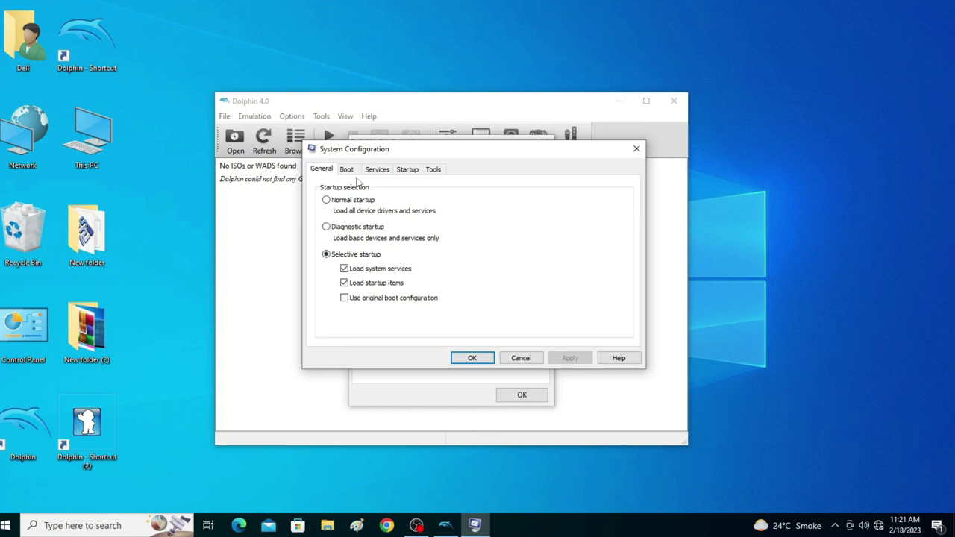
- Set the number of boot processors to 4 in the Windows 10 advanced boot options and apply the System Configuration changes
left_click(347, 170)
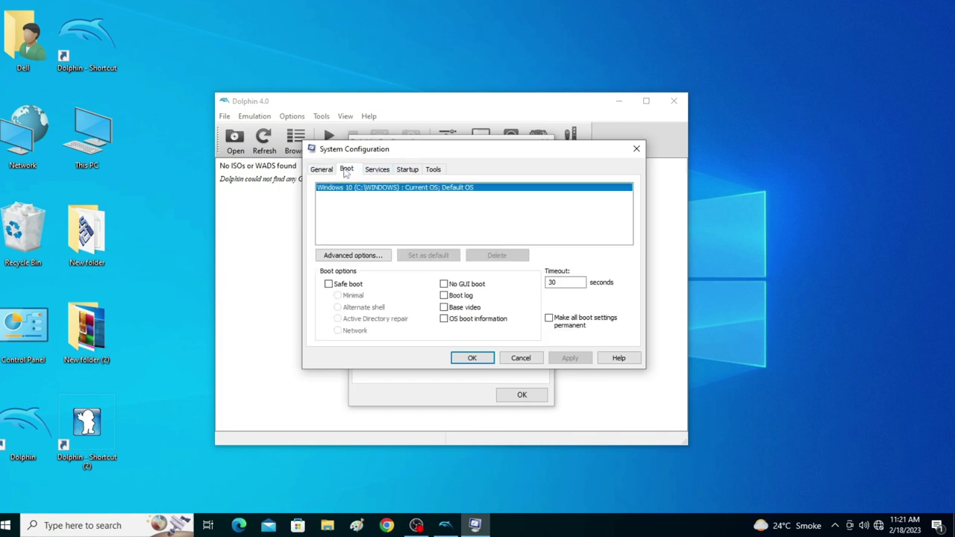
left_click(362, 256)
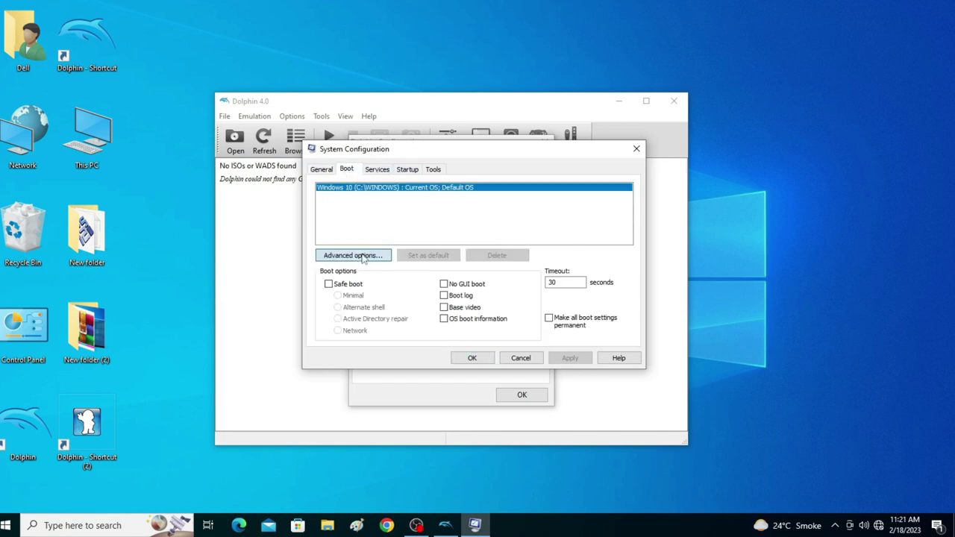
left_click(488, 171)
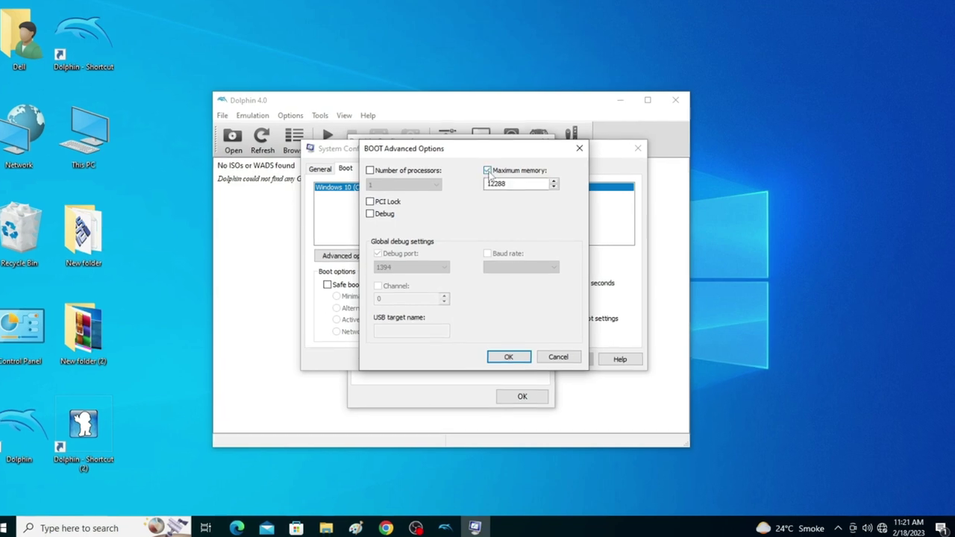
left_click(488, 171)
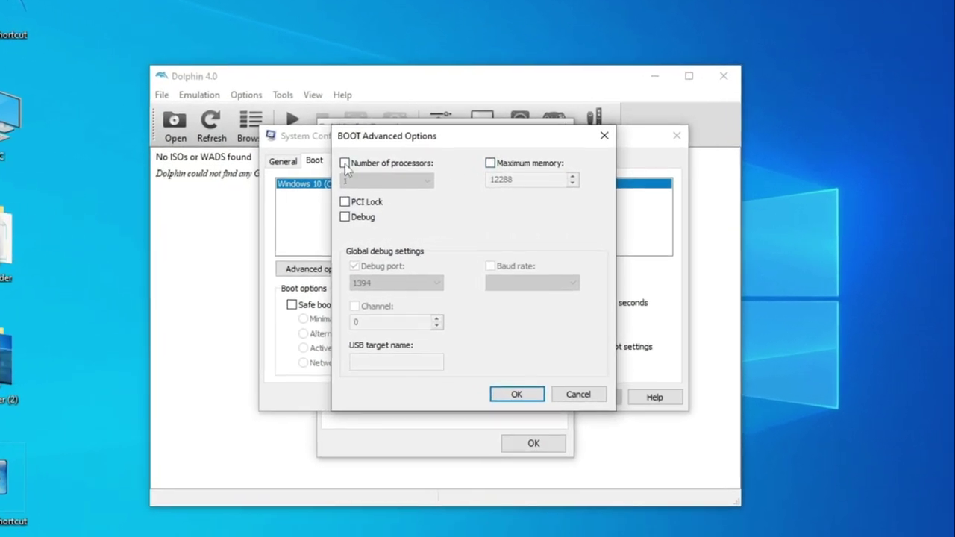
left_click(344, 164)
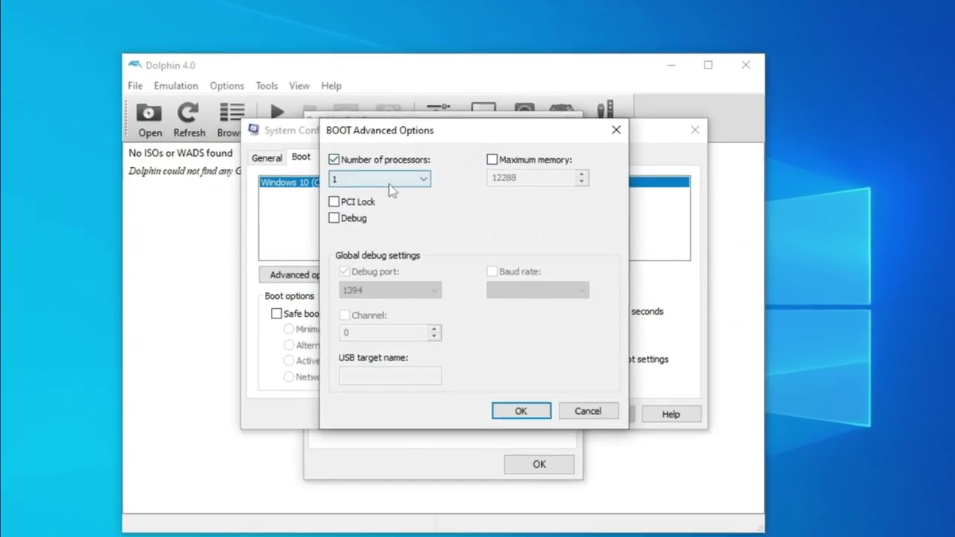
left_click(355, 180)
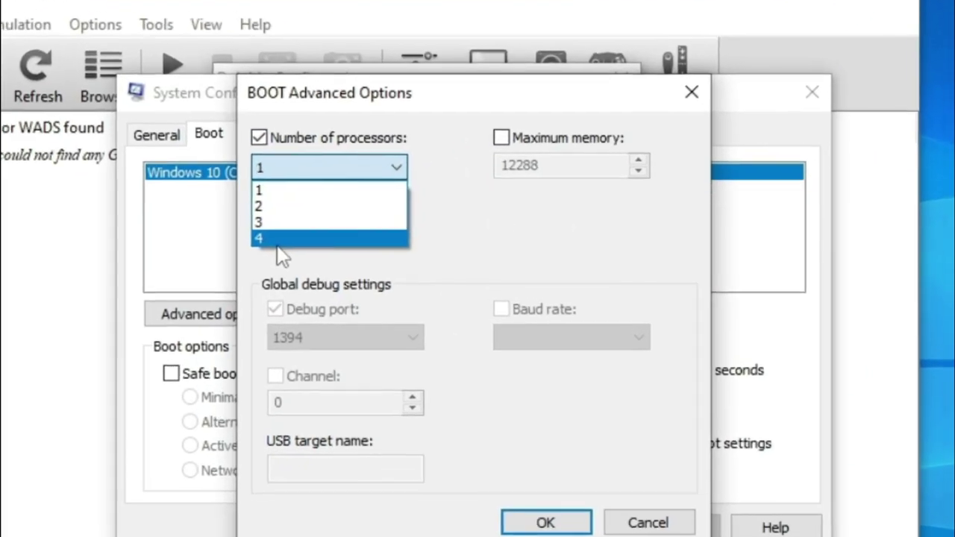
left_click(288, 237)
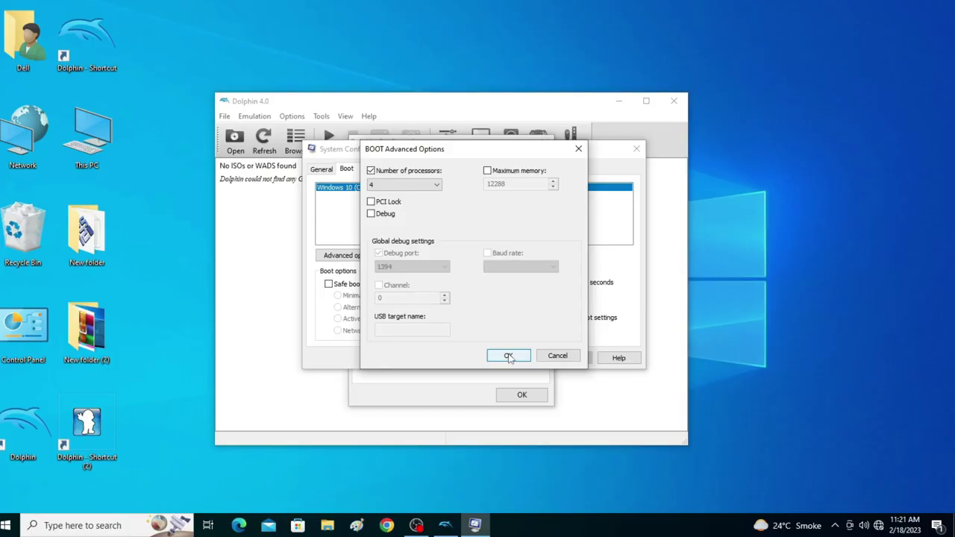
left_click(505, 354)
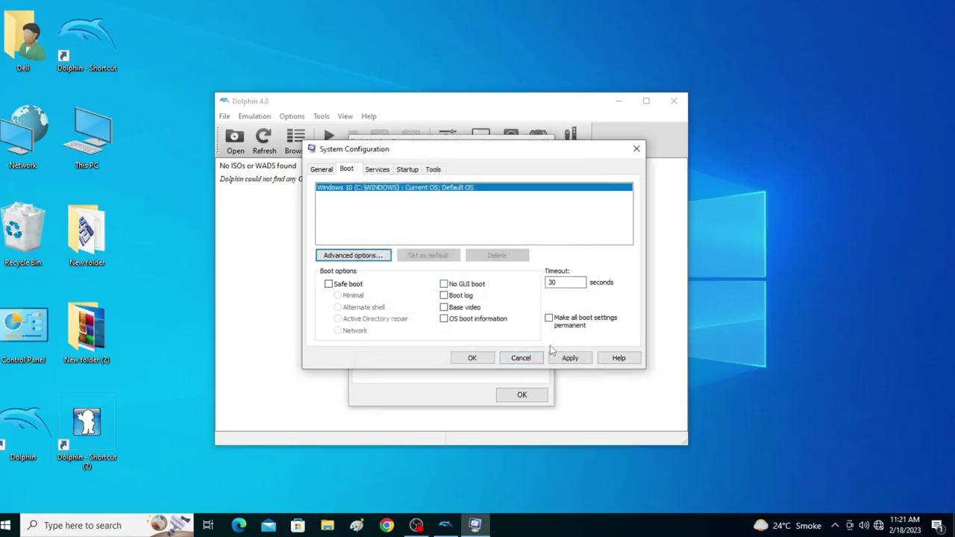
left_click(571, 359)
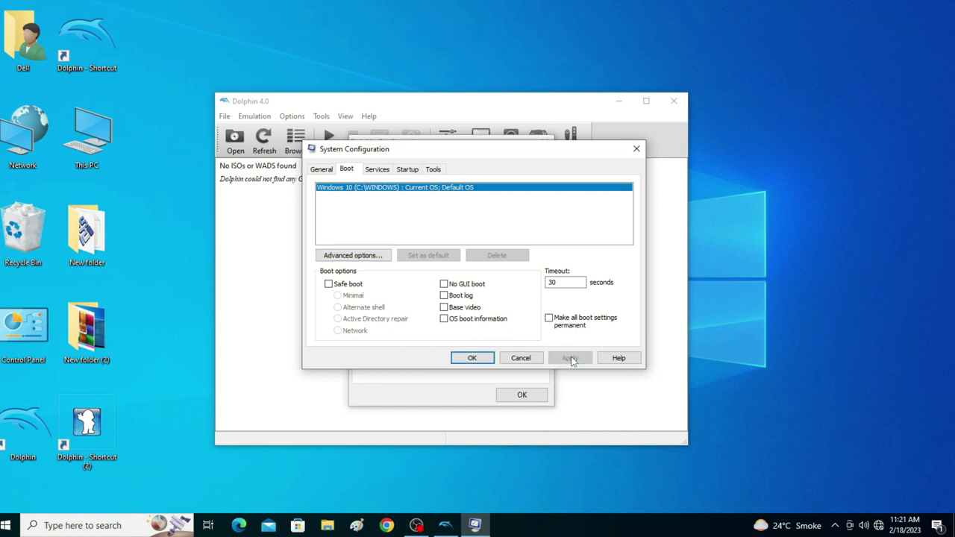
left_click(472, 358)
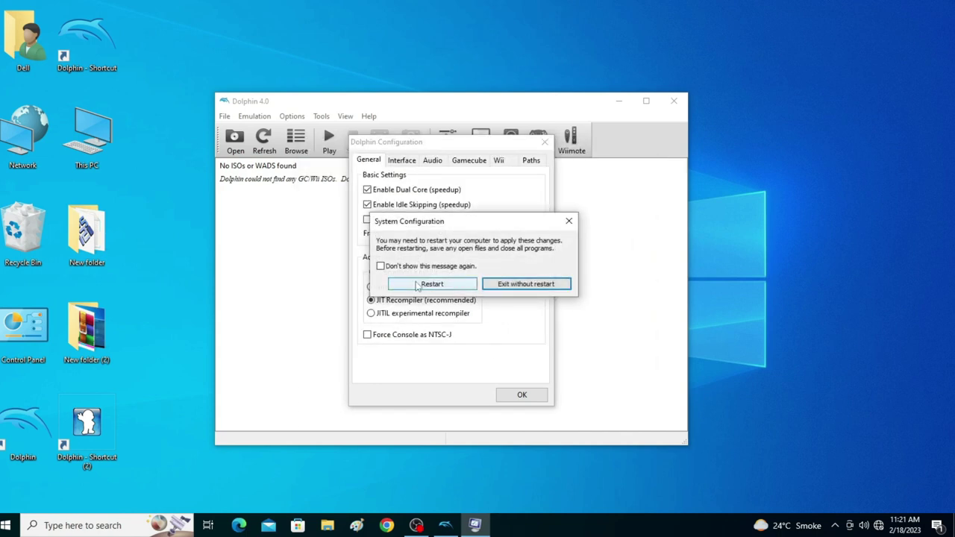
- Reopen System Configuration, turn off the Number of processors option in the advanced boot options, and apply the change
left_click(121, 524)
type("m")
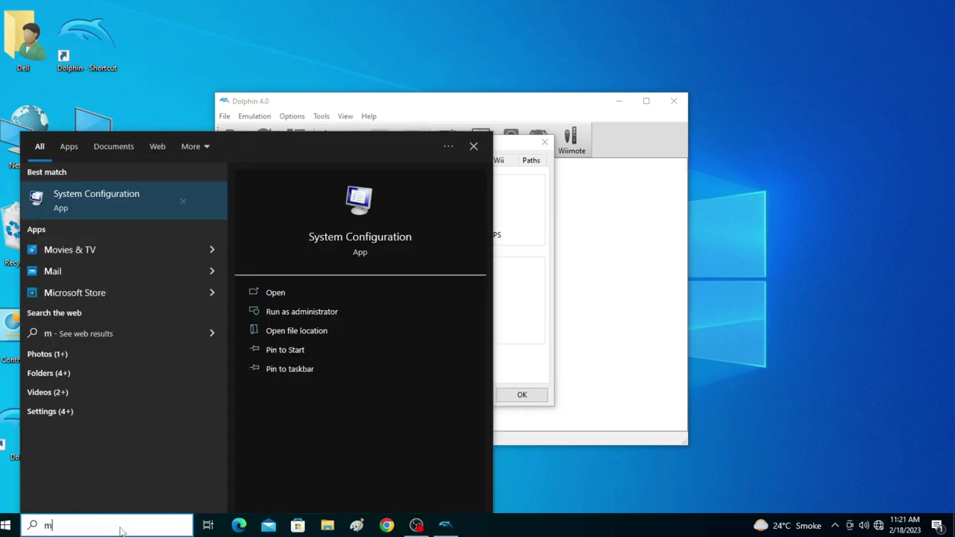
left_click(88, 204)
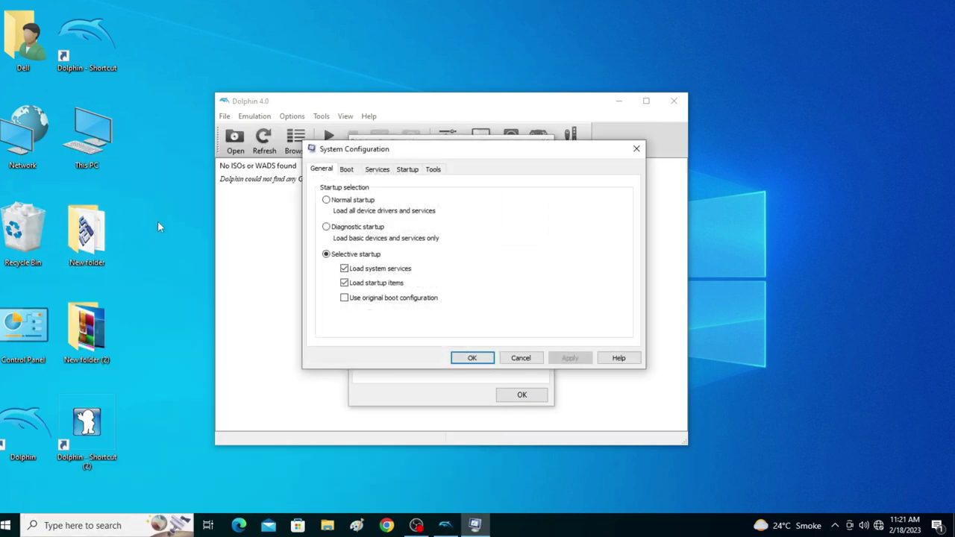
left_click(347, 169)
left_click(363, 255)
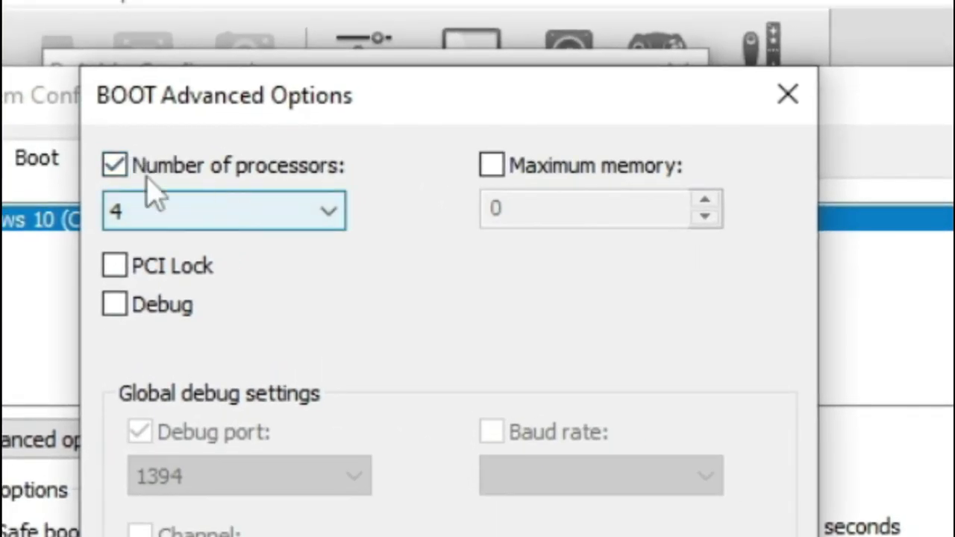
left_click(114, 165)
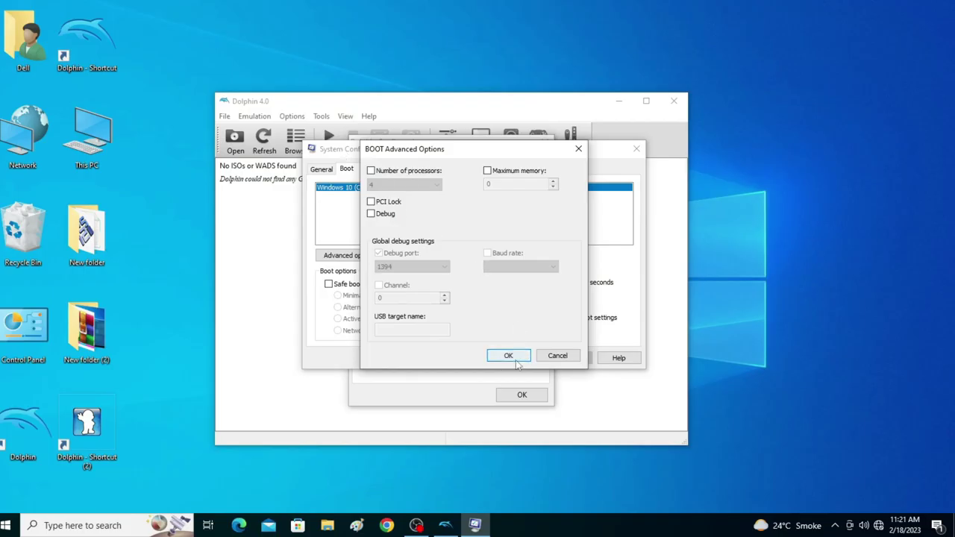
left_click(509, 356)
left_click(565, 359)
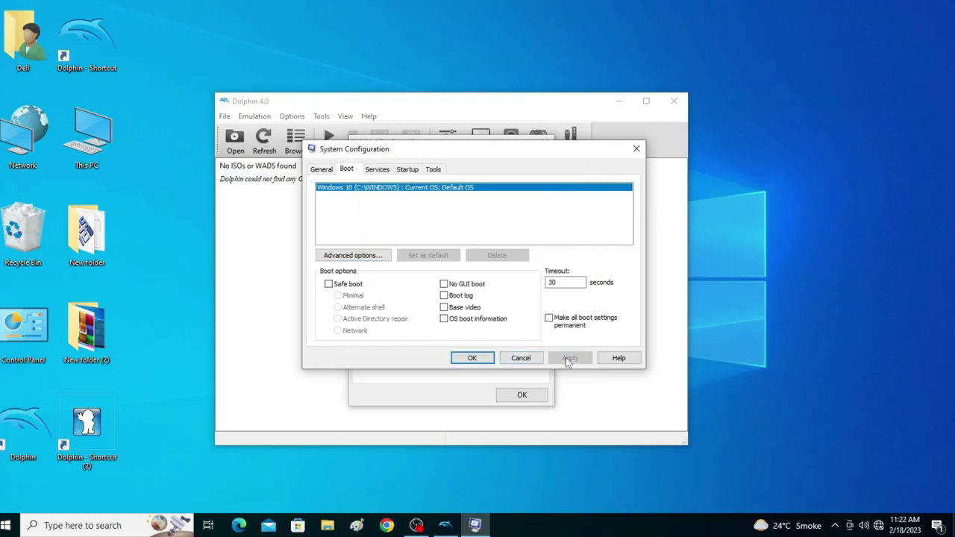
left_click(475, 359)
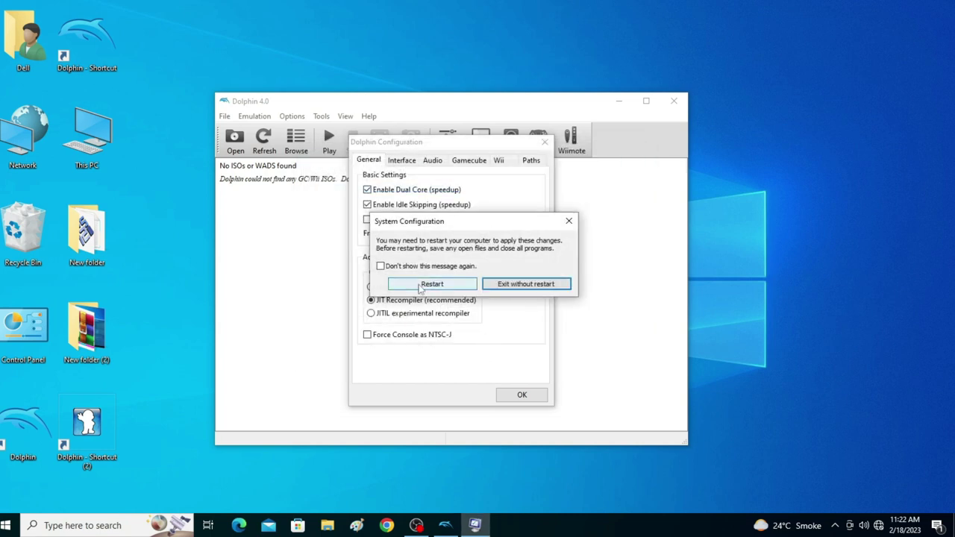
left_click(431, 284)
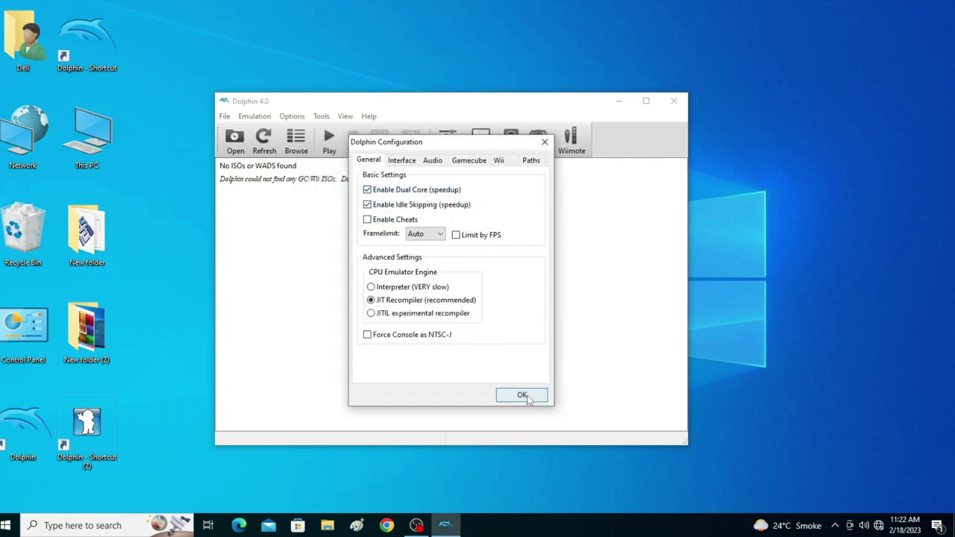
- Confirm the Dolphin configuration, reopen it to review the General, Interface, Gamecube, Audio, Wii and Paths settings, and close it
left_click(521, 395)
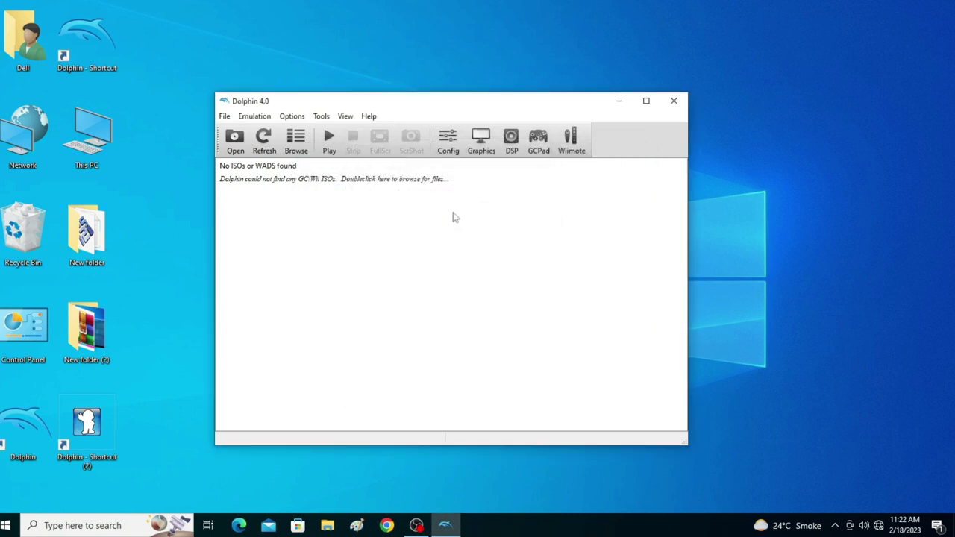
left_click(448, 142)
left_click(367, 190)
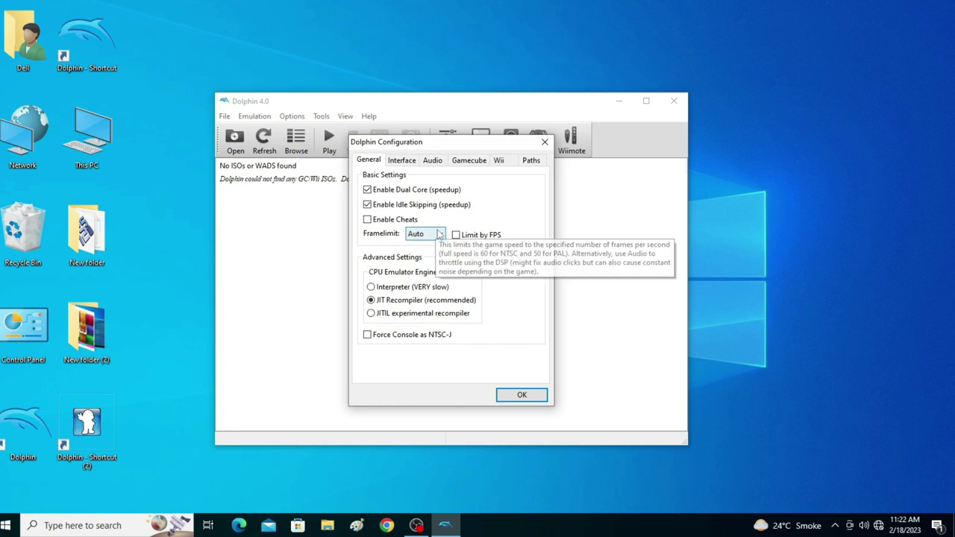
left_click(412, 162)
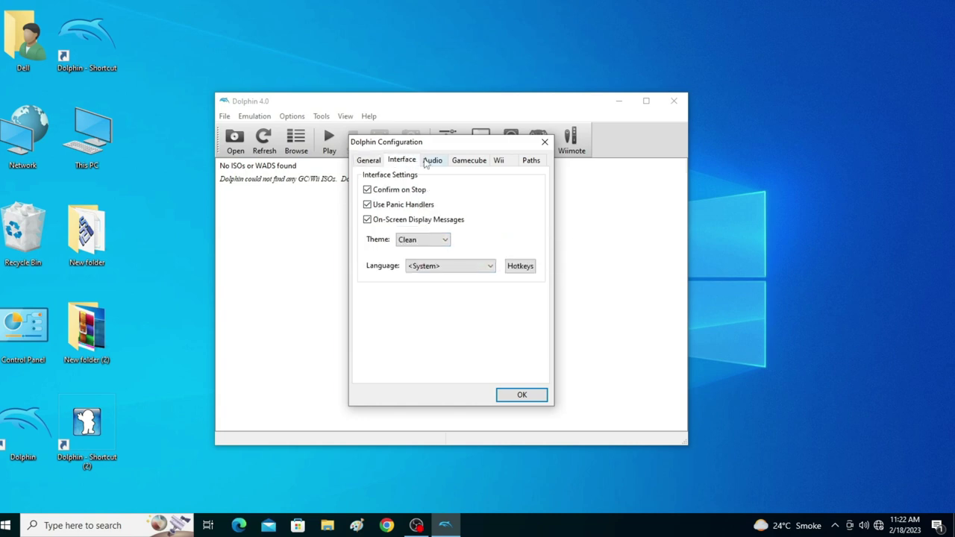
left_click(472, 162)
left_click(437, 163)
left_click(504, 163)
left_click(532, 163)
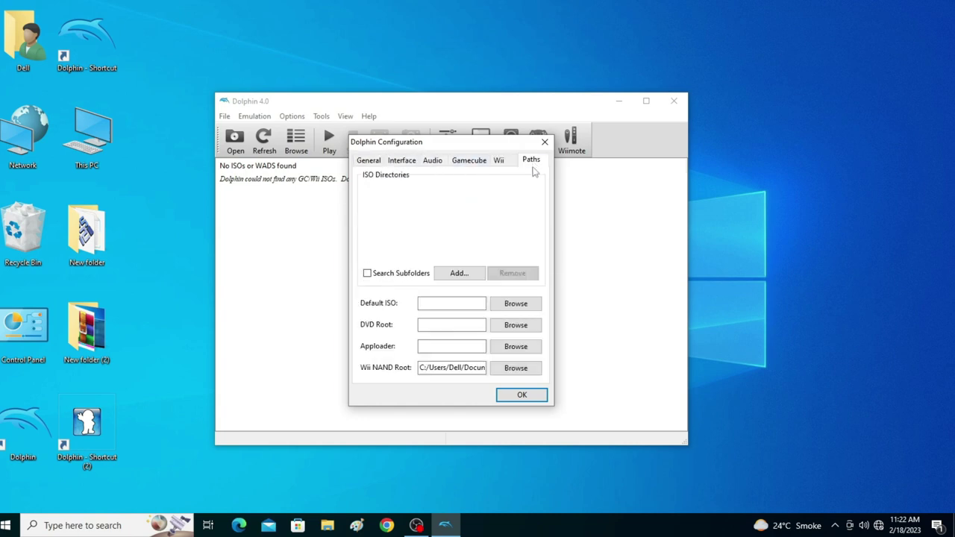
left_click(522, 395)
- Set the backend to OpenGL in the general graphics configuration and close it
left_click(480, 142)
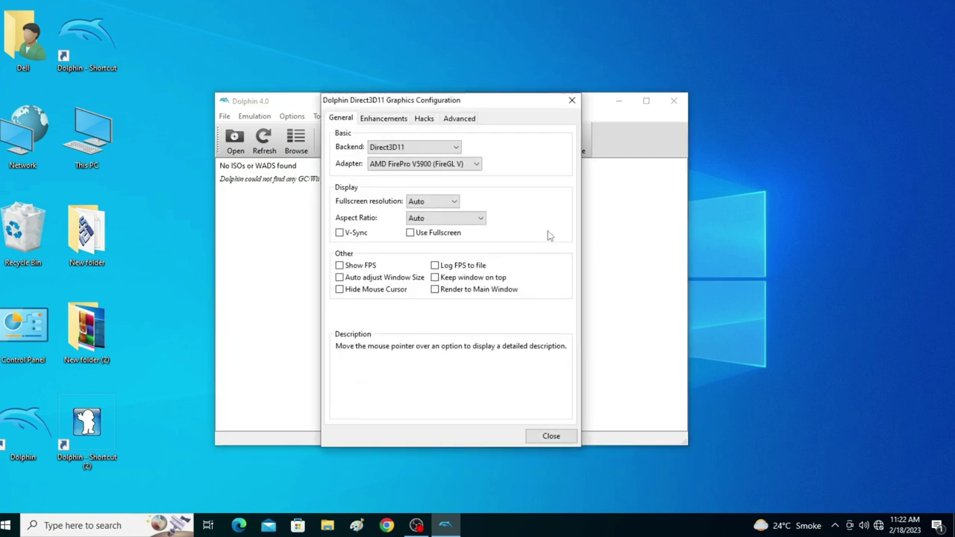
left_click(418, 147)
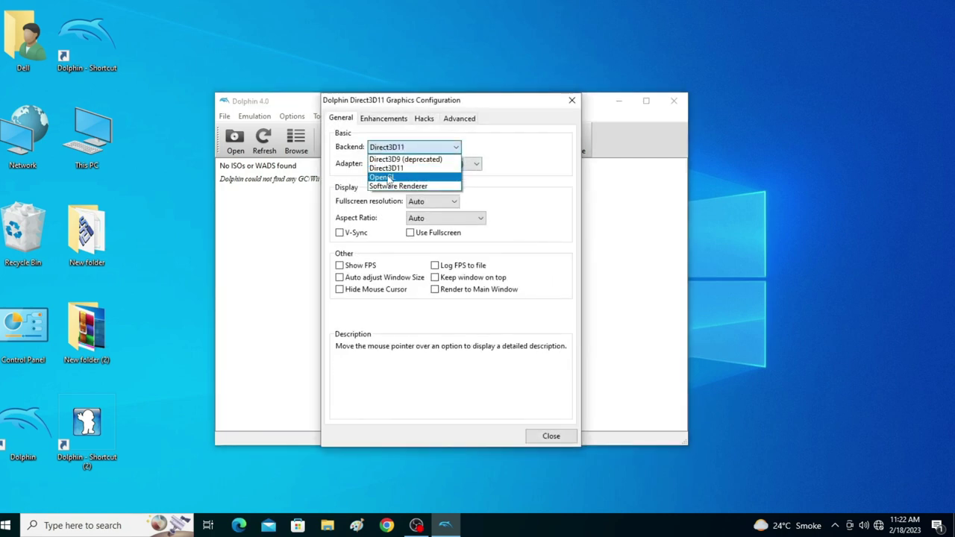
left_click(382, 176)
left_click(552, 436)
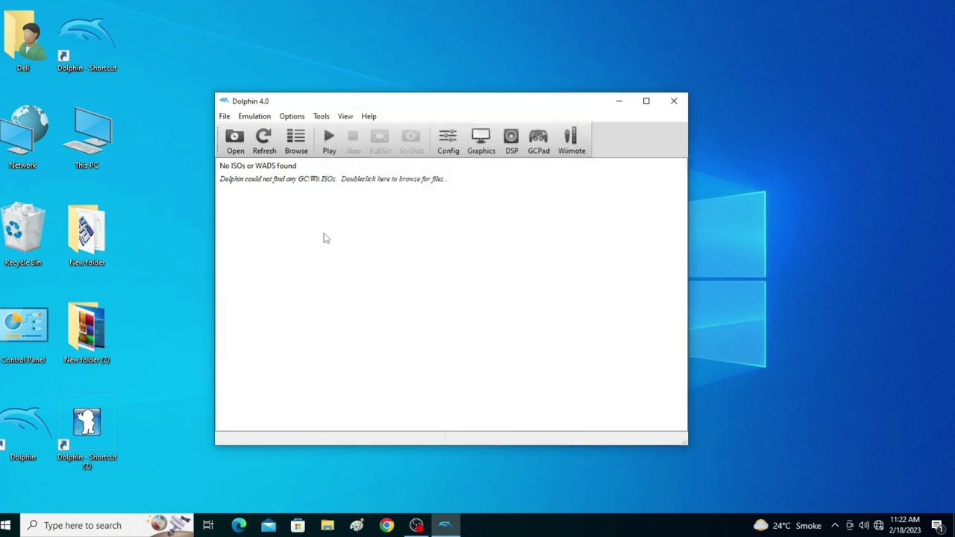
- Try to load the New Super Mario Bros. Wii (USA) (En,Fr,Es) (Rev 2).wbfs game file
left_click(233, 142)
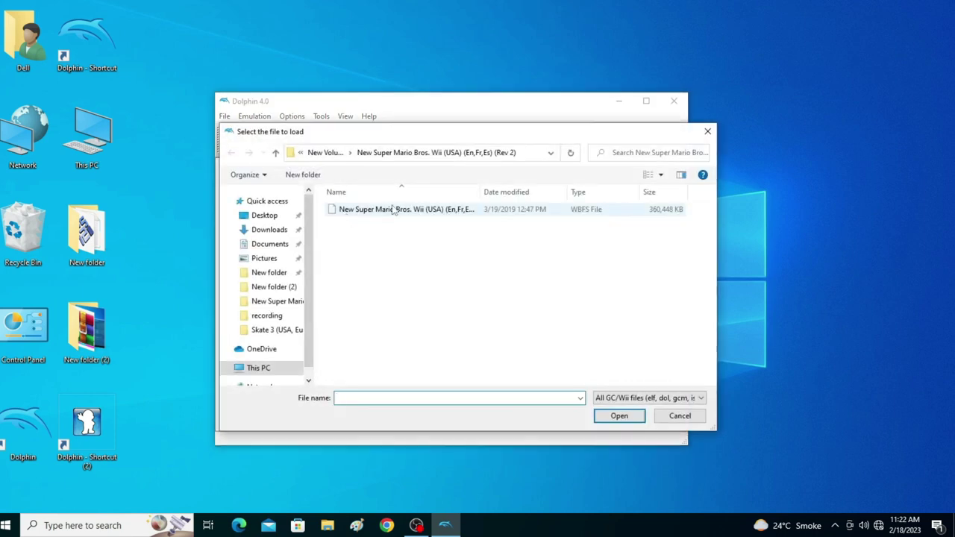
left_click(393, 209)
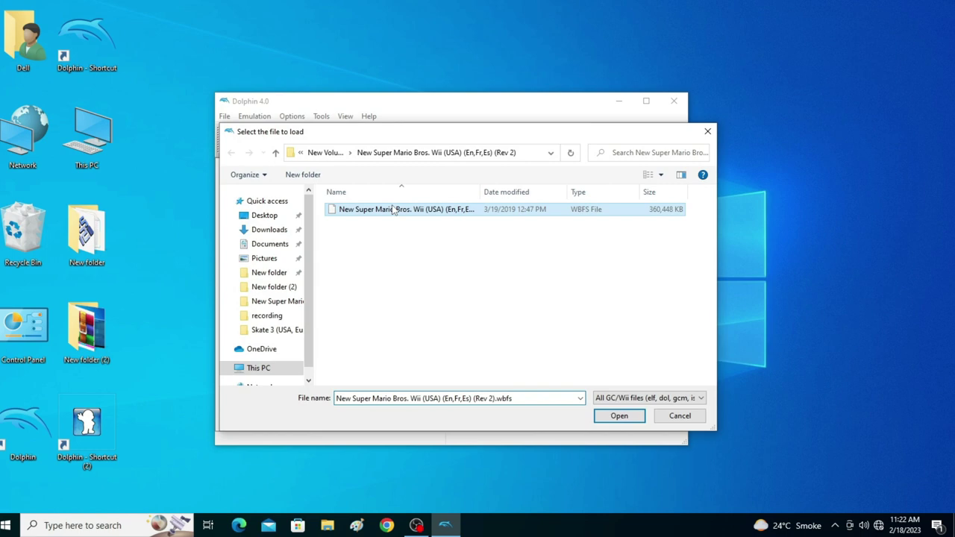
key("Escape")
- Set the graphics backend back to Direct3D11 and close the graphics configuration
left_click(482, 142)
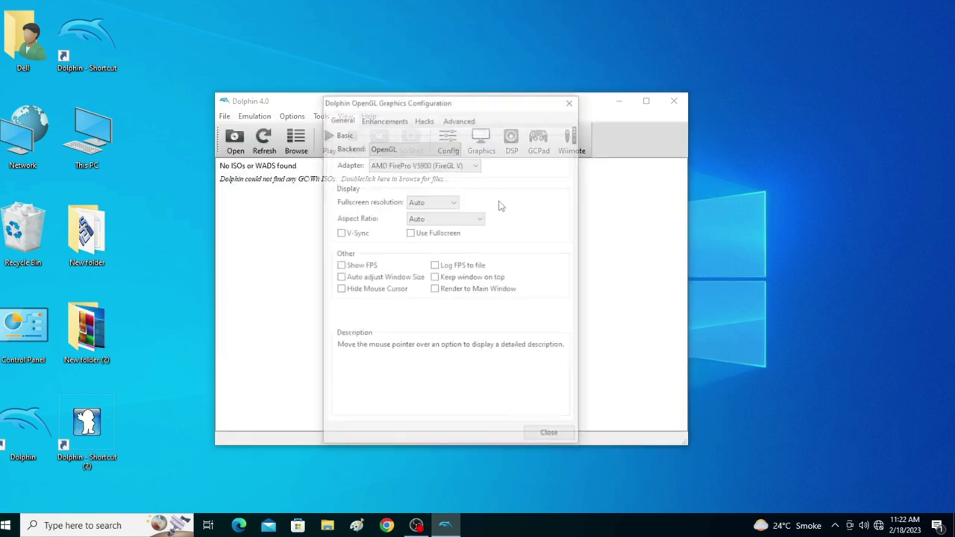
left_click(433, 147)
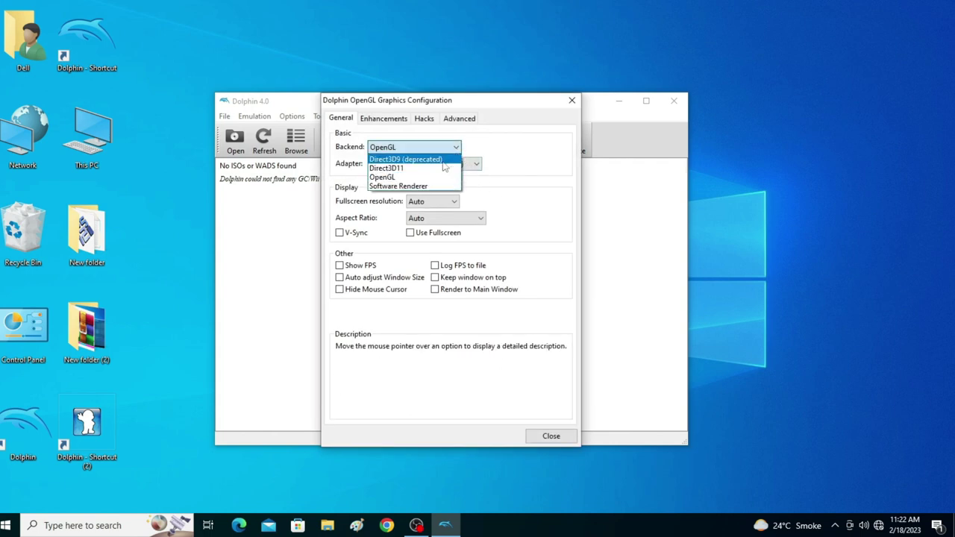
left_click(404, 170)
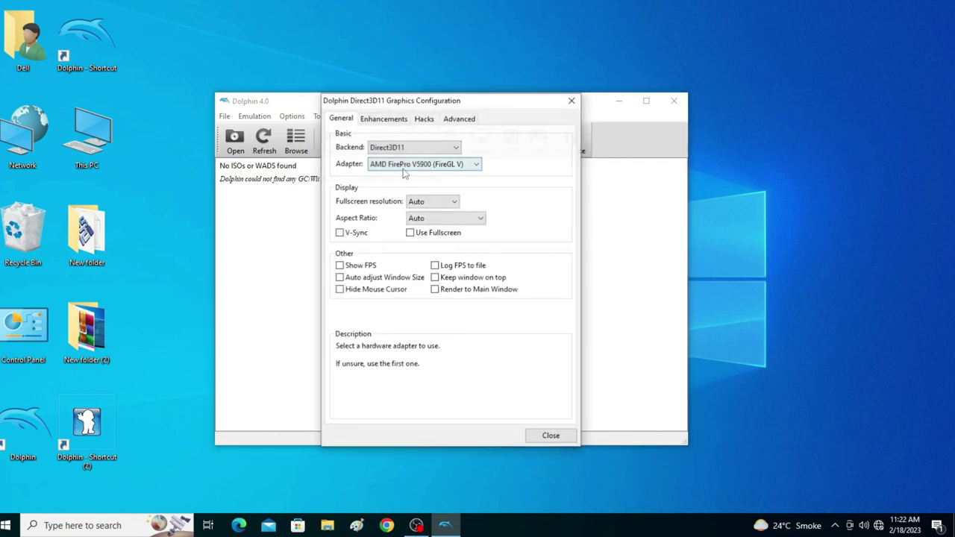
left_click(544, 436)
- Load the New Super Mario Bros. Wii WBFS file and move the main Dolphin window beside the game window
left_click(235, 140)
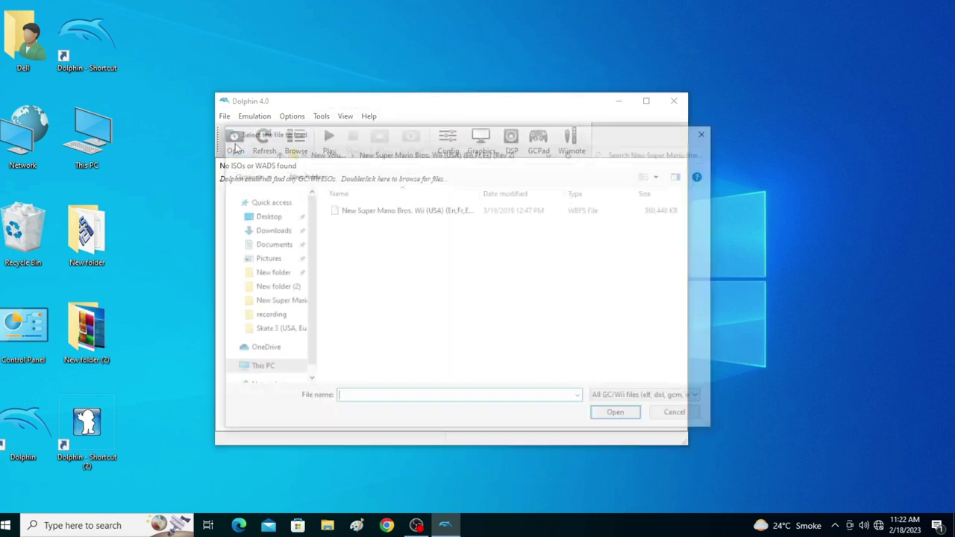
double_click(352, 210)
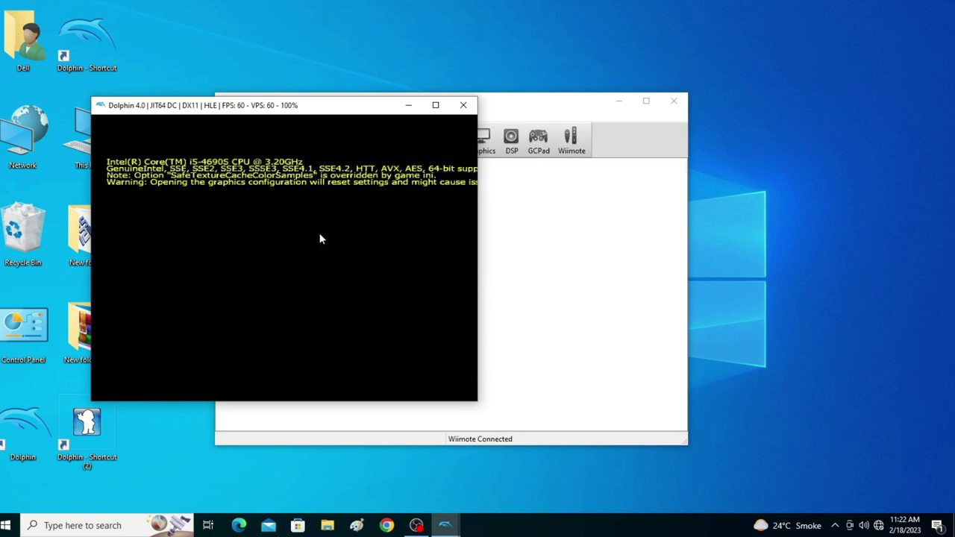
left_click_drag(549, 108, 811, 152)
- Set the Framelimit to Off in the general Dolphin configuration while the game runs, and confirm the configuration
left_click(708, 183)
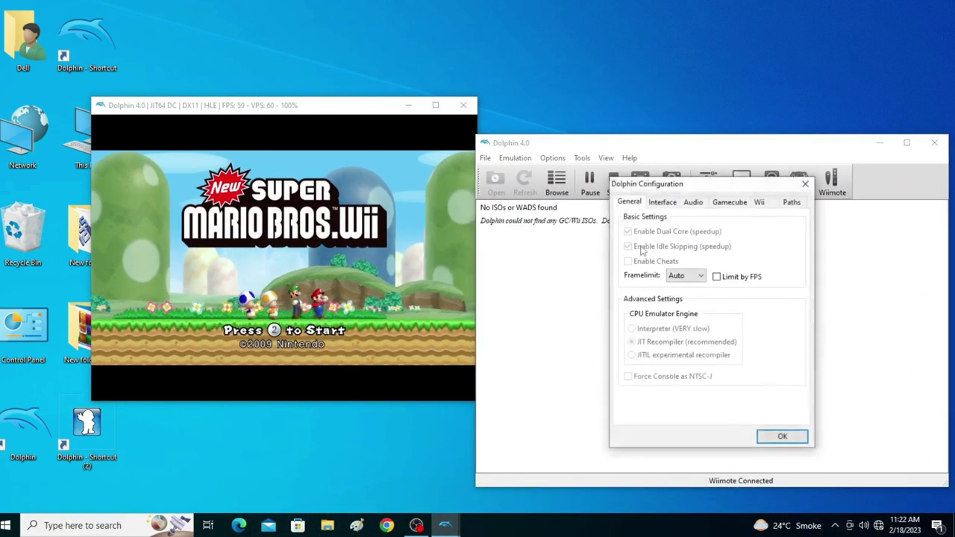
left_click(675, 276)
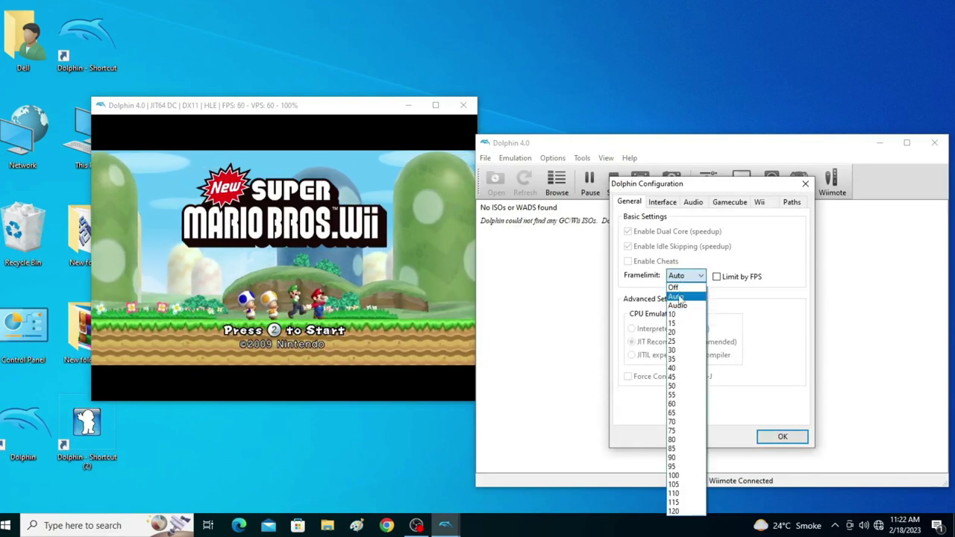
left_click(681, 292)
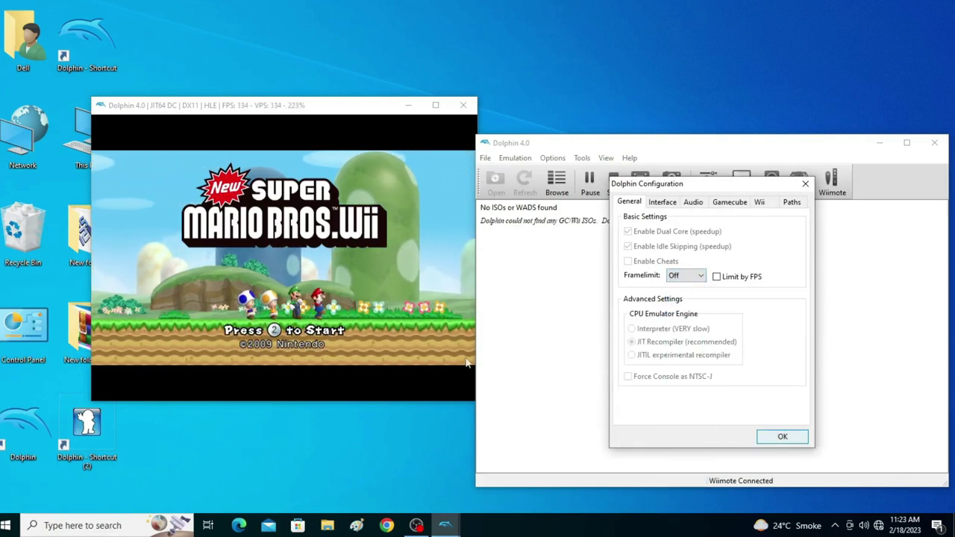
left_click(309, 299)
left_click(780, 438)
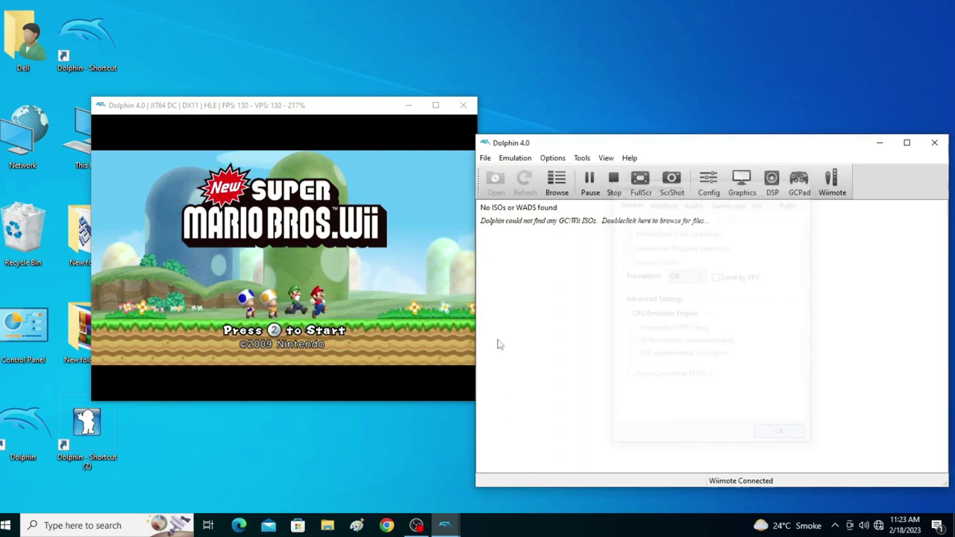
- Start the game from the title screen, load save file 1 and enter the first level of World 1
key("2")
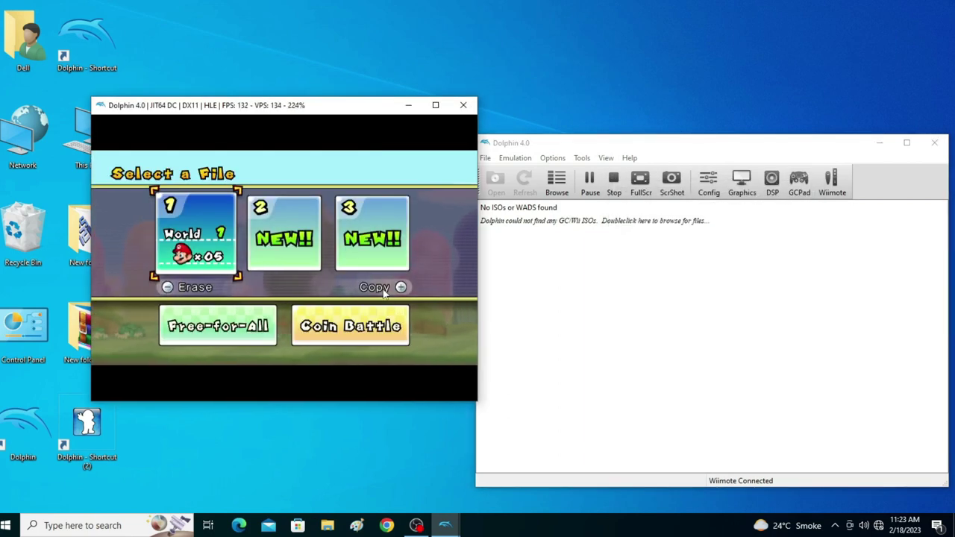
key("2")
key("2")
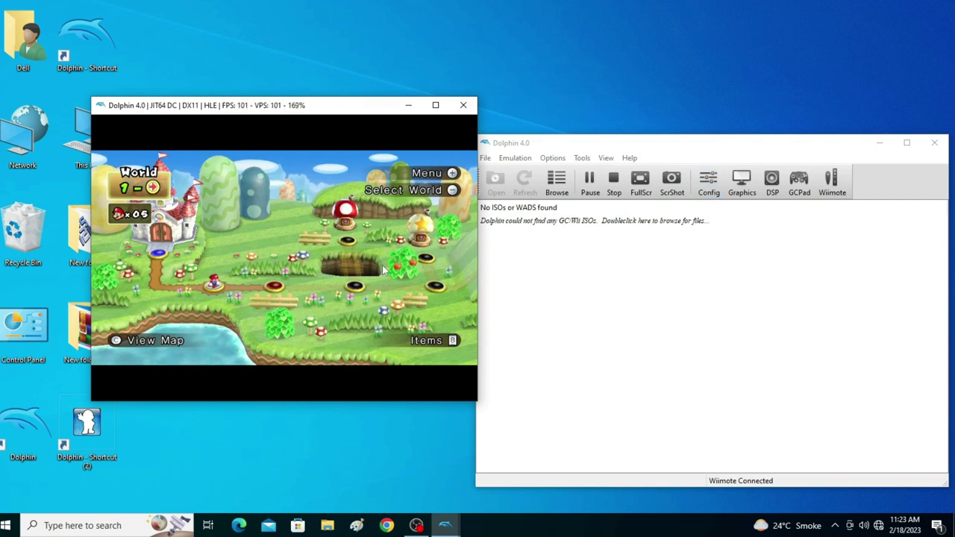
key("2")
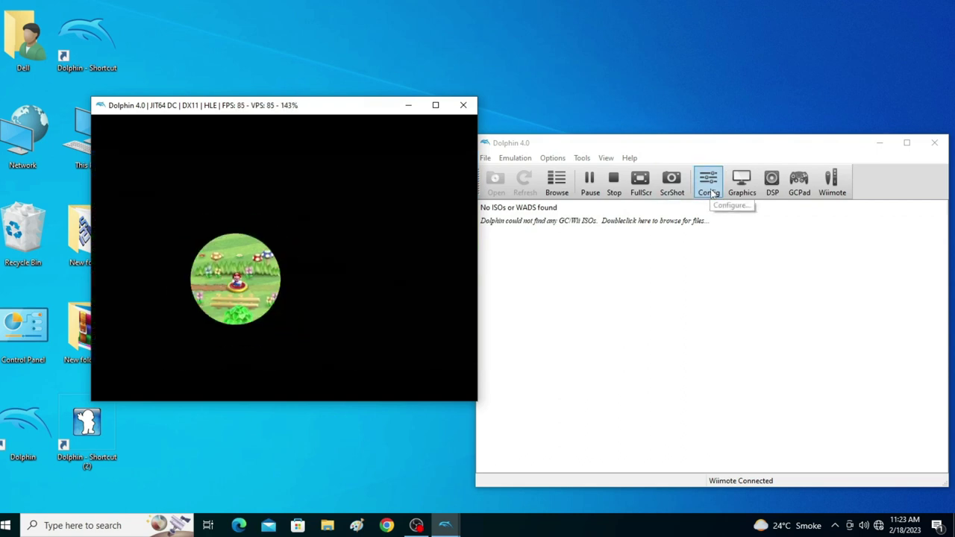
- Set the Framelimit to Auto in the general Dolphin configuration, confirm it and return to the running game
left_click(709, 192)
left_click(685, 276)
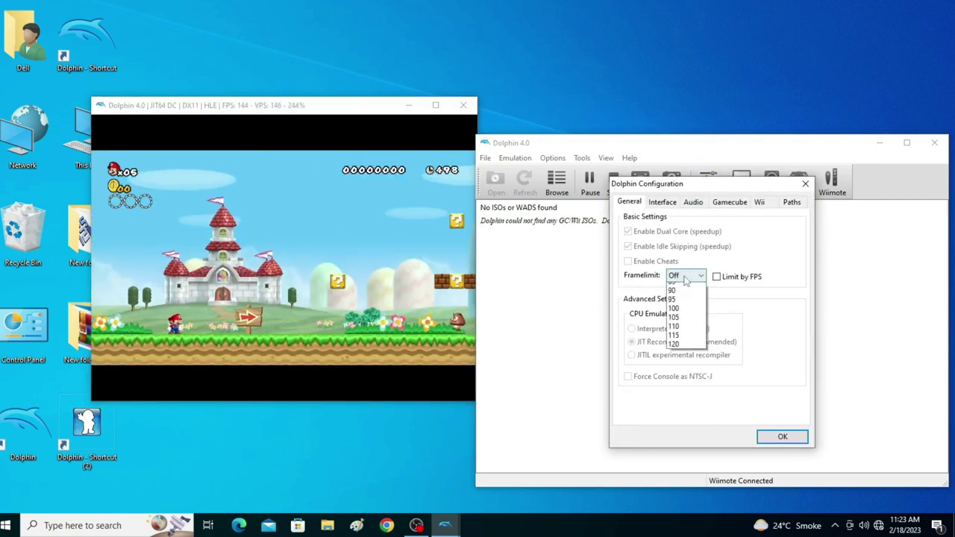
left_click(676, 292)
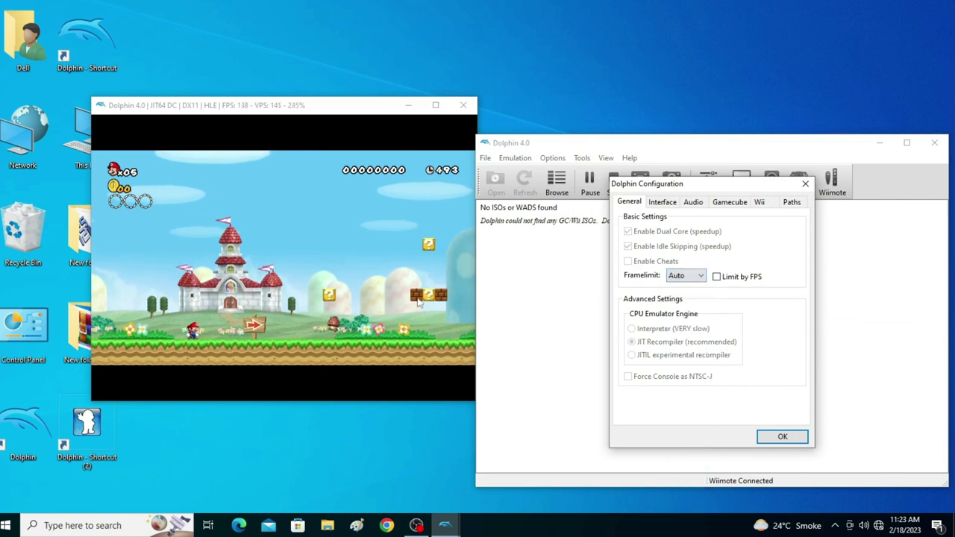
key("Down")
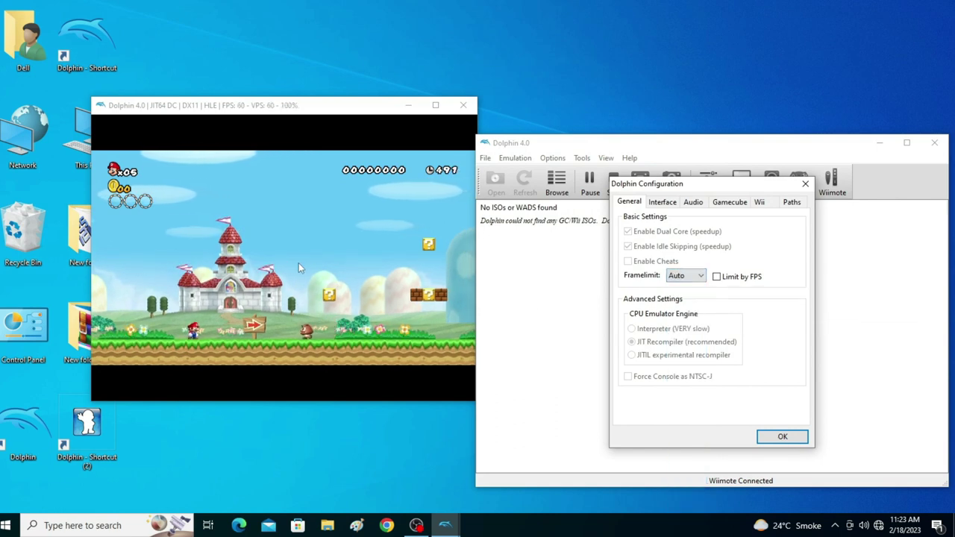
left_click(781, 437)
left_click(356, 303)
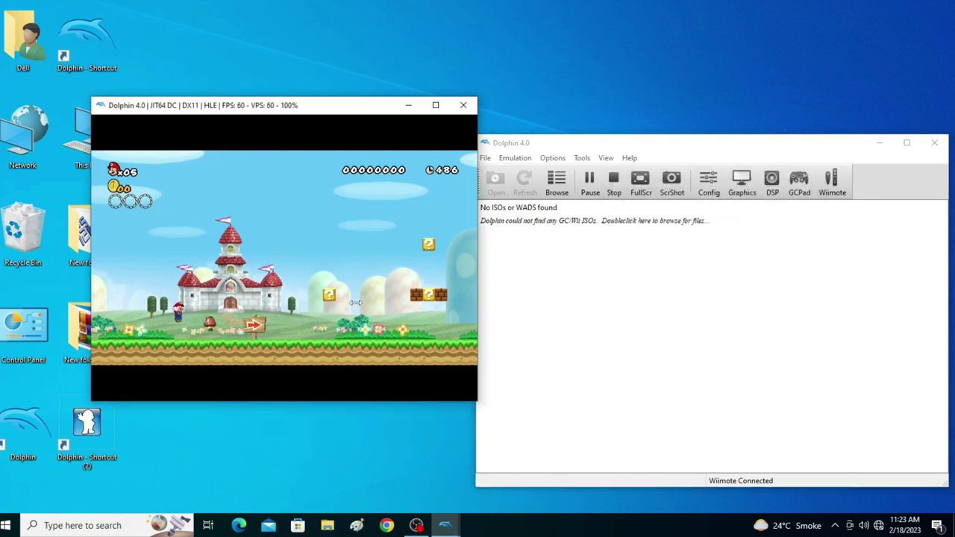